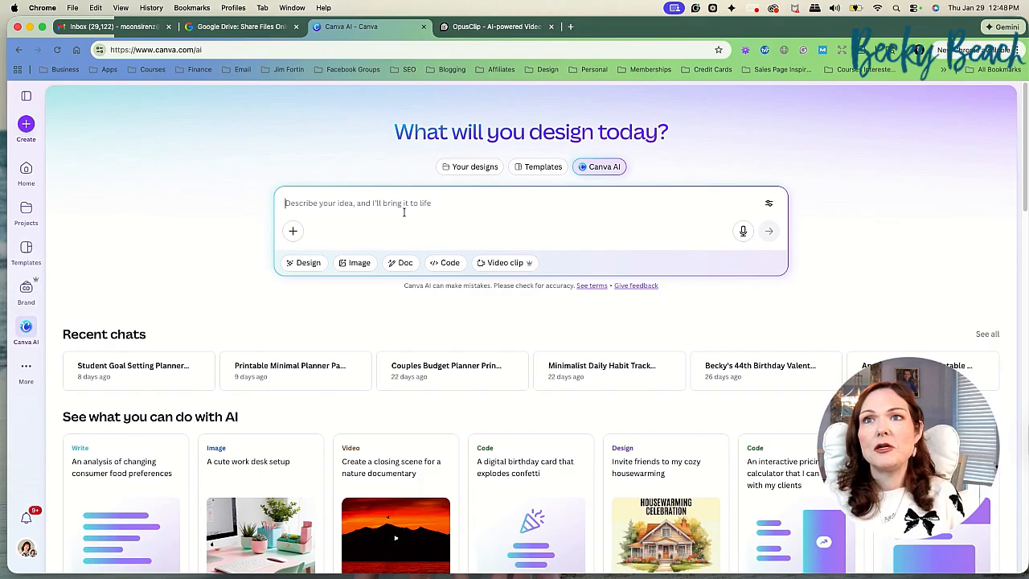
Switch the AI prompt to image generation and look through the example image ideas.
click(358, 263)
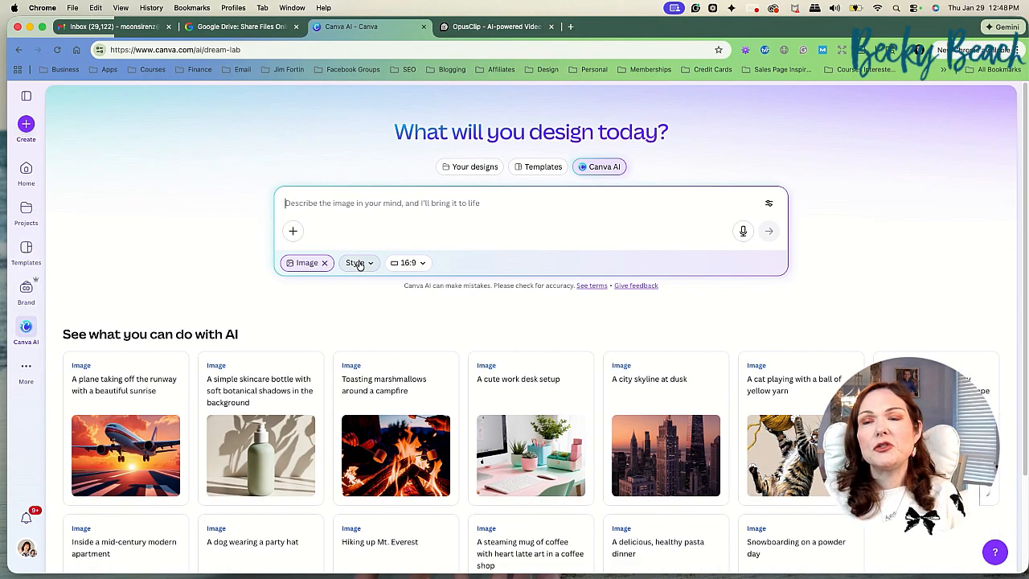
scroll(712, 296, down, 3)
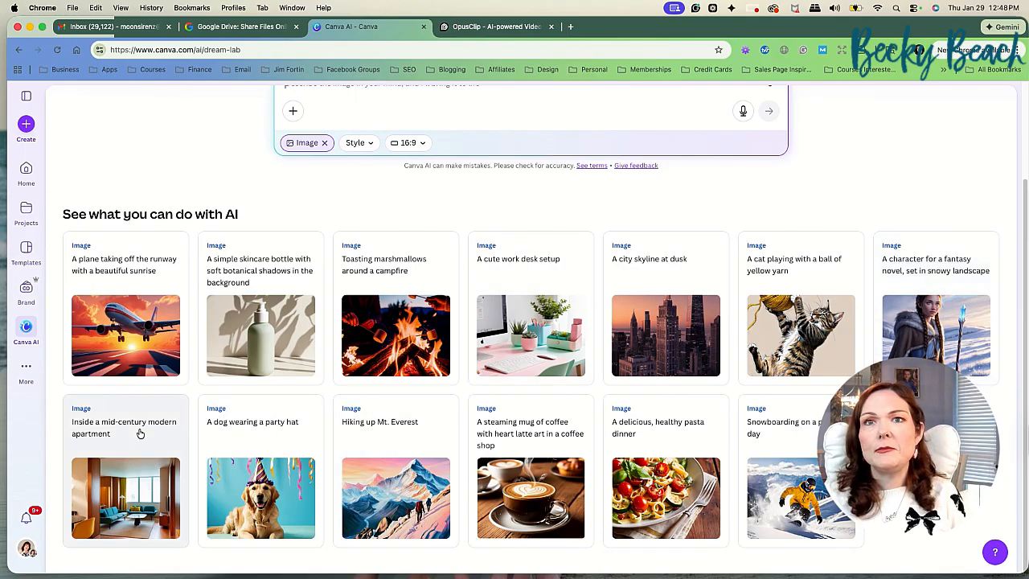
scroll(155, 430, up, 1)
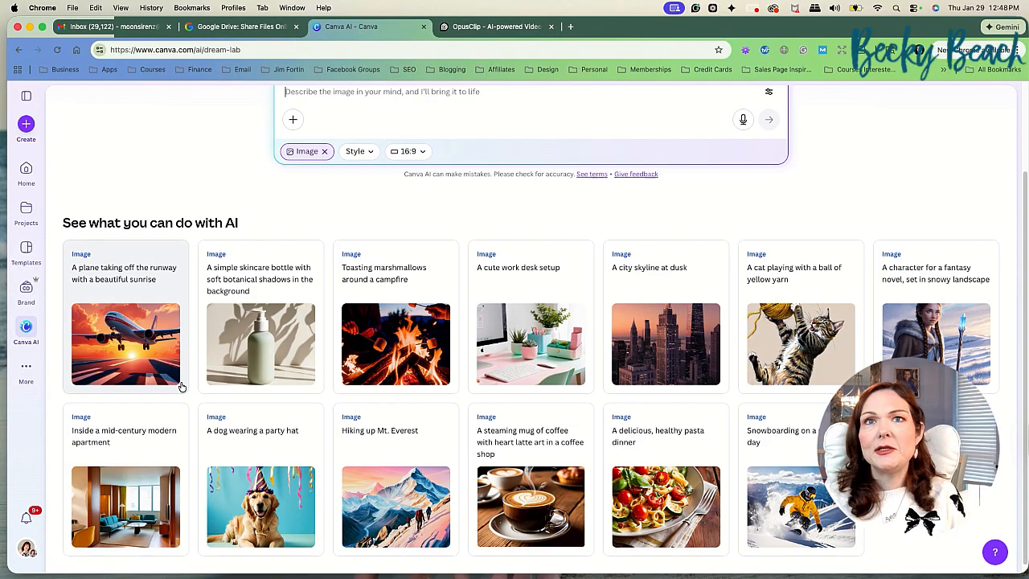
scroll(278, 391, up, 1)
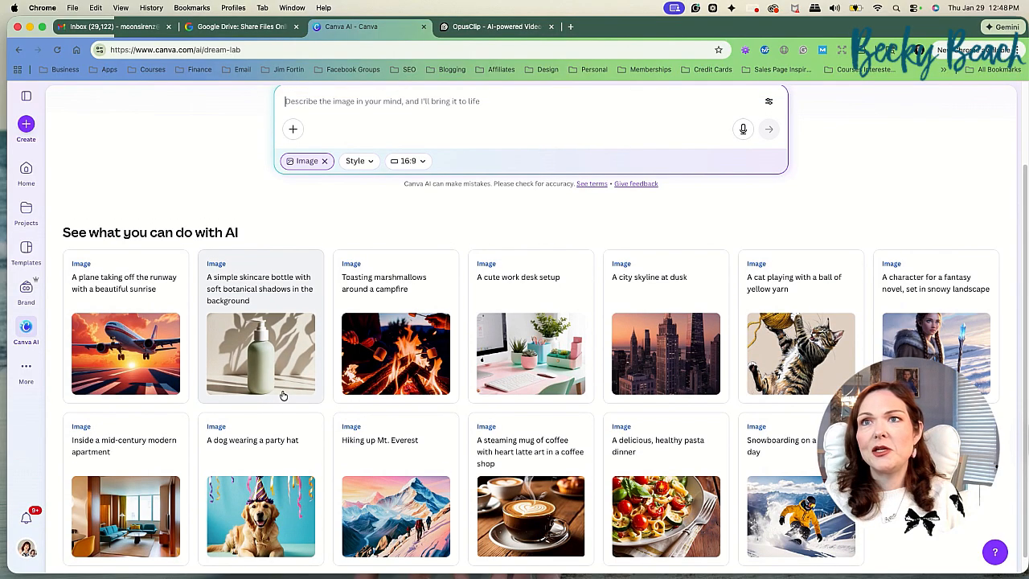
scroll(390, 386, up, 1)
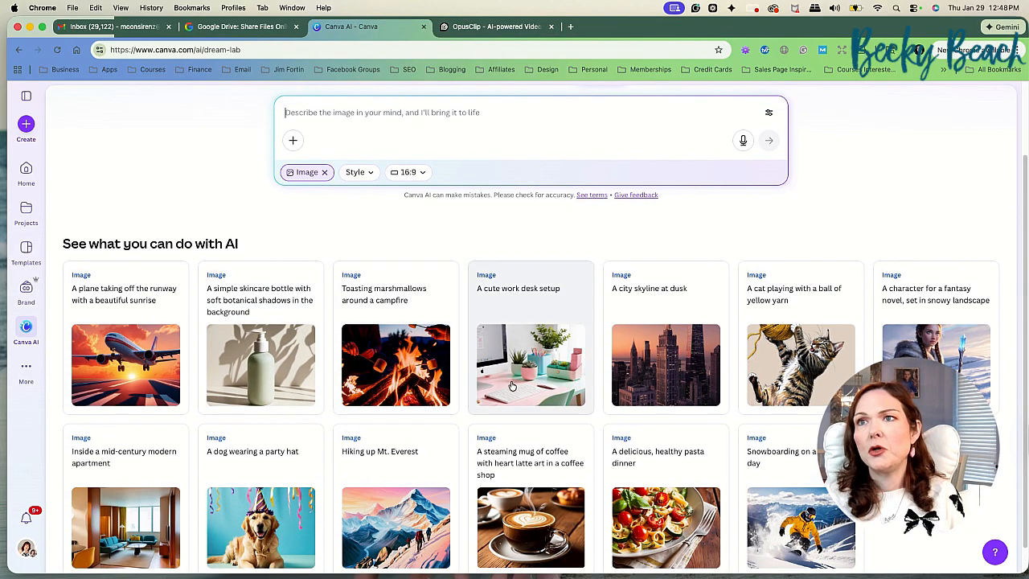
scroll(634, 380, up, 1)
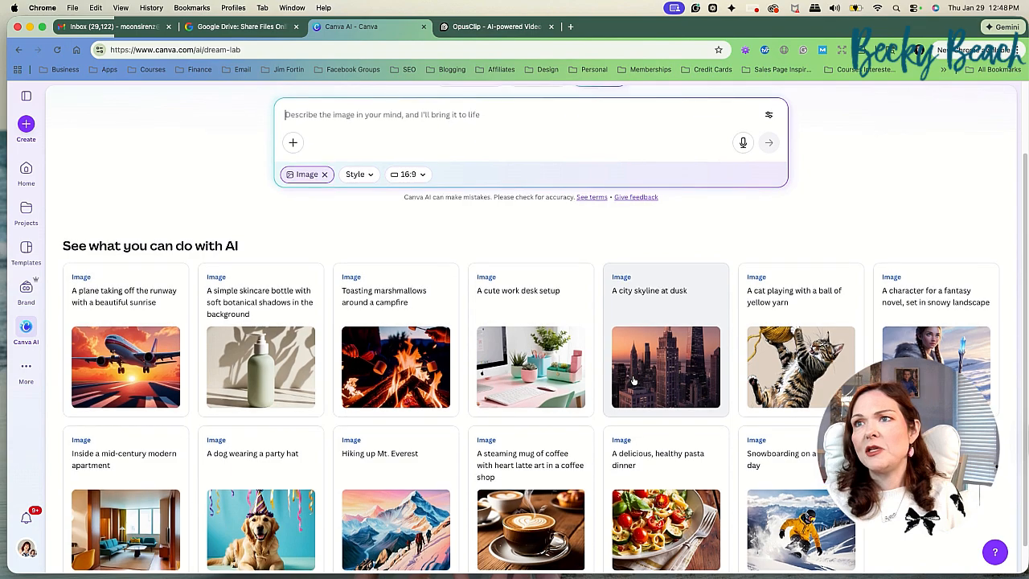
scroll(643, 382, up, 1)
scroll(778, 384, up, 1)
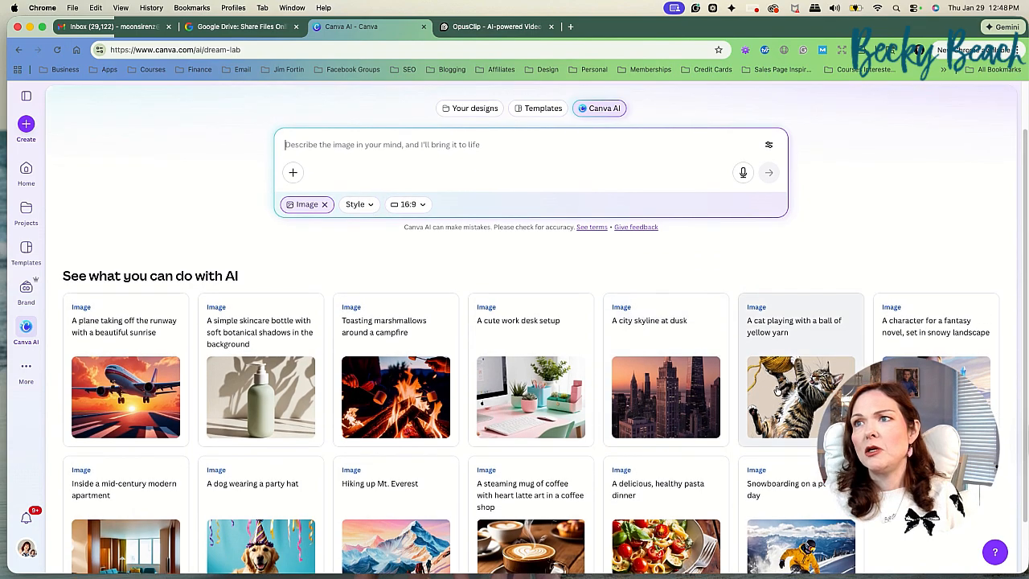
scroll(778, 390, up, 3)
scroll(932, 377, down, 4)
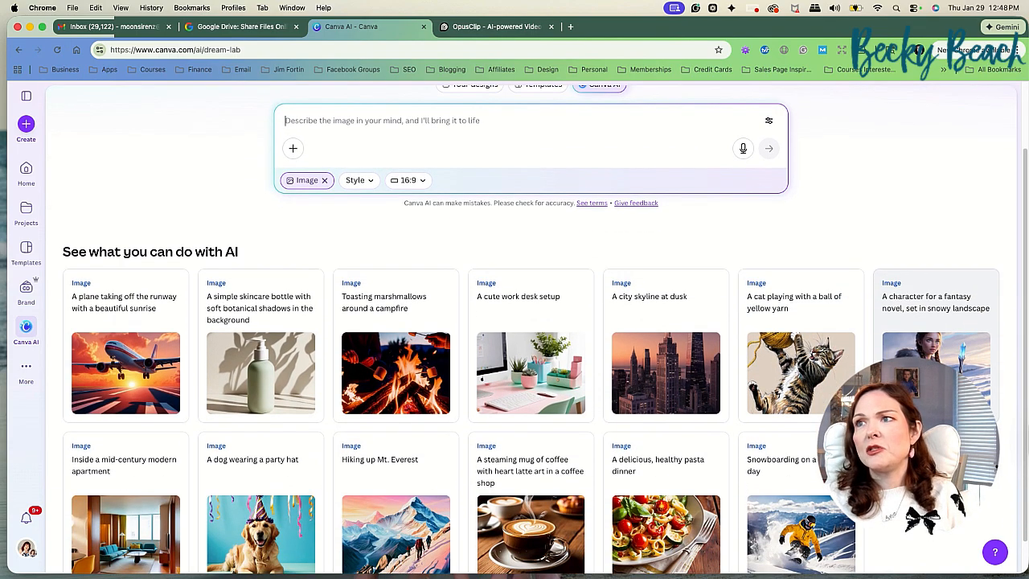
scroll(368, 229, up, 2)
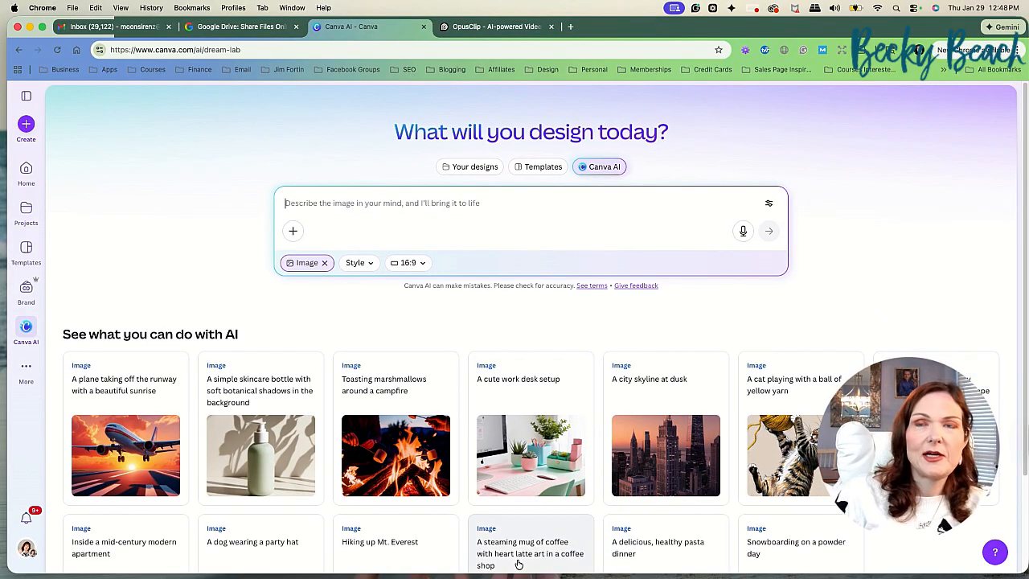
Start the prompt with "create a coloring page image of a cute valentines puppy and kitten with heart balloons. they are at a party.".
text(create a)
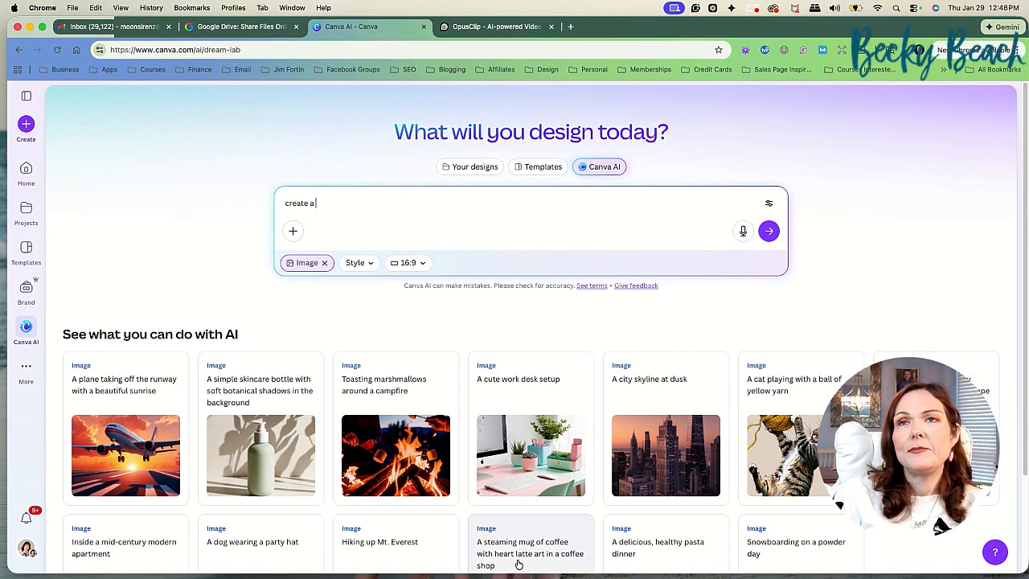
text( coloring)
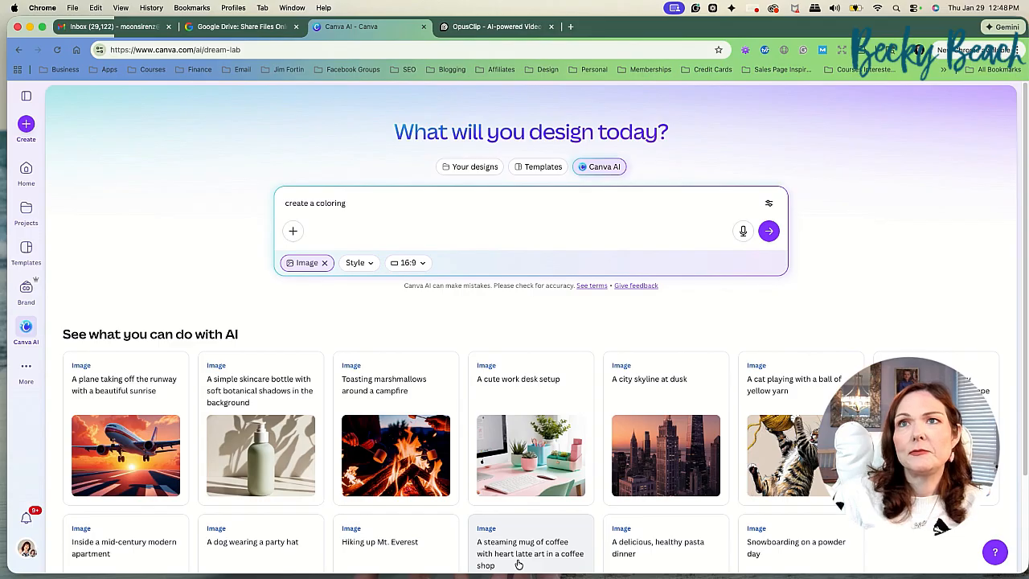
text(a page image of)
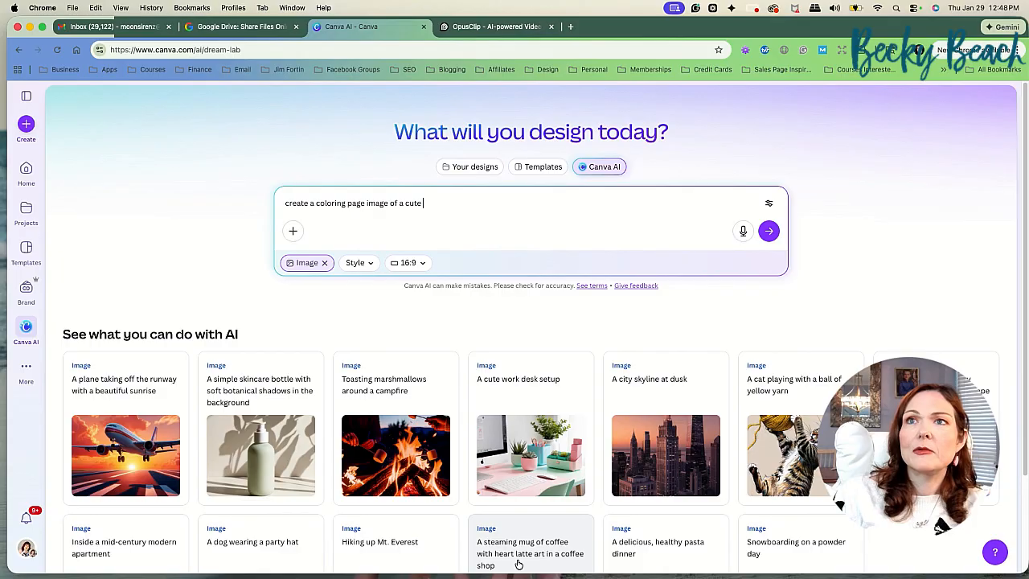
text(a cute valentines puppy and kitten with)
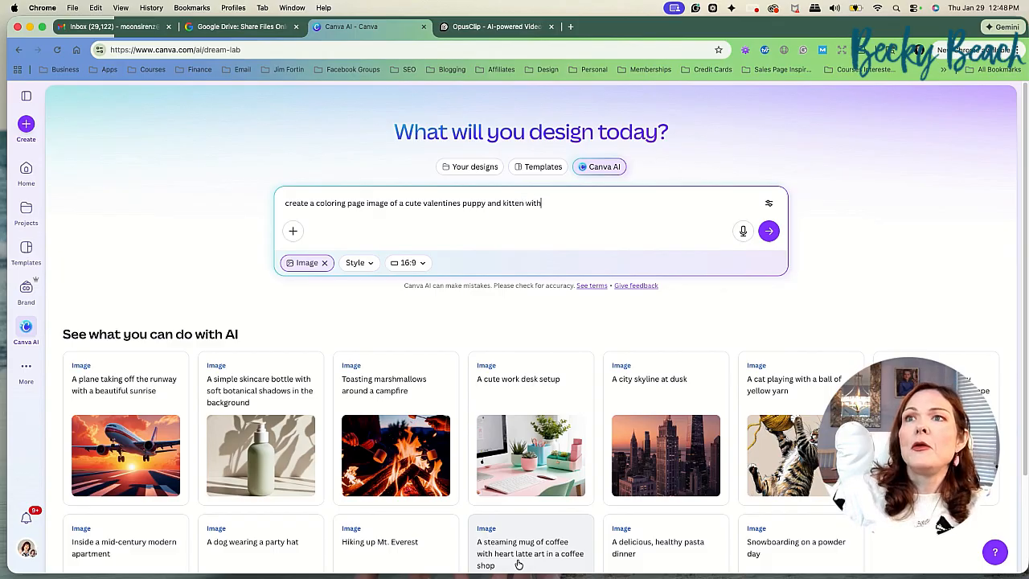
text(eart ba)
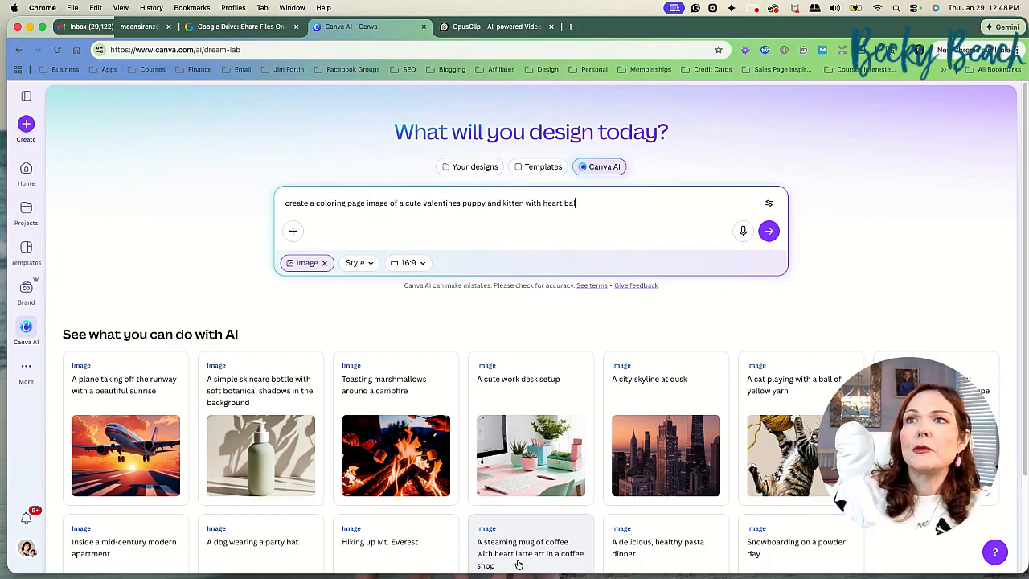
text(lloons. they are a)
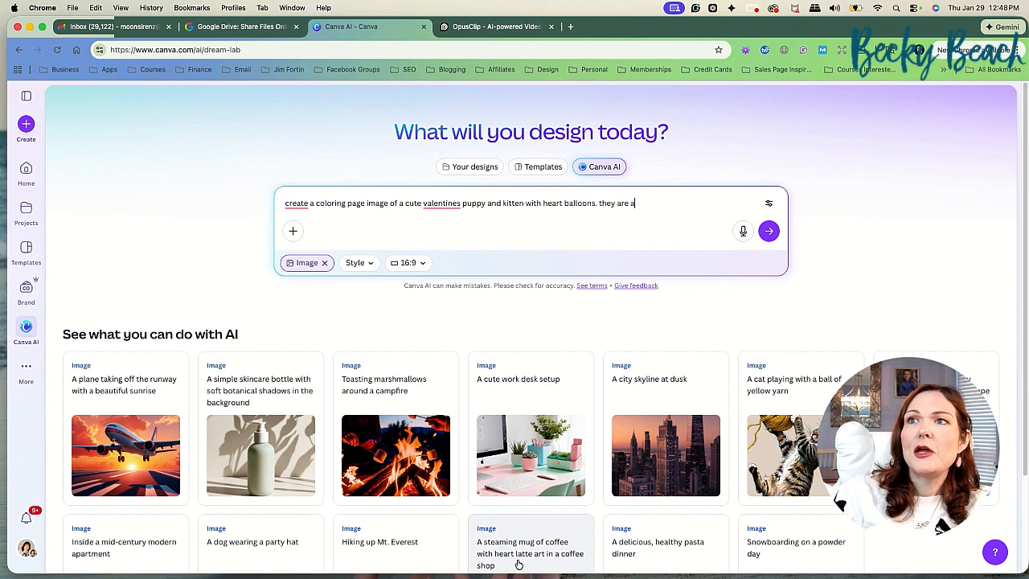
text(t a party. )
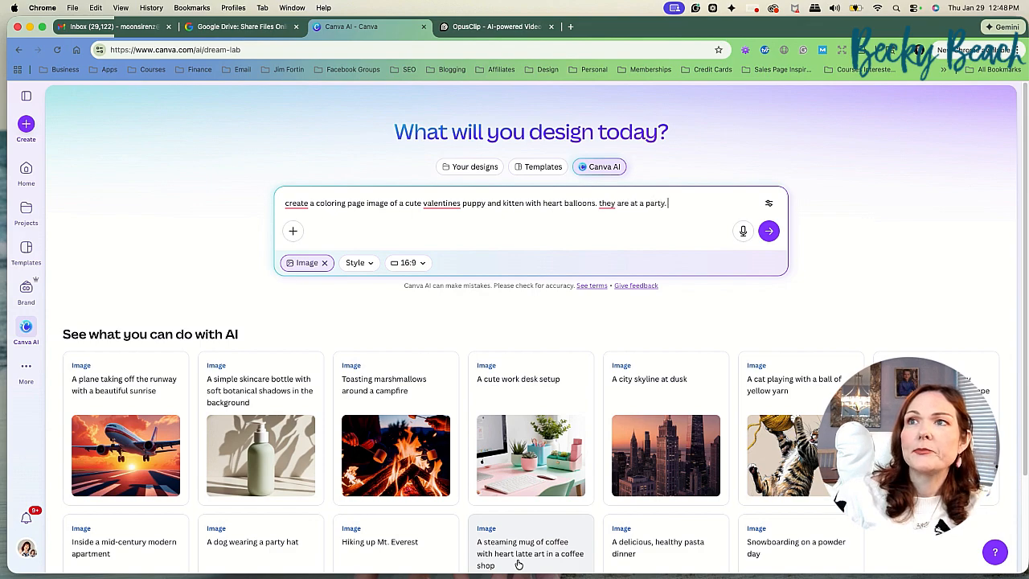
Add to the prompt "make the image black line art with large areas for a child to color.".
text(make the image)
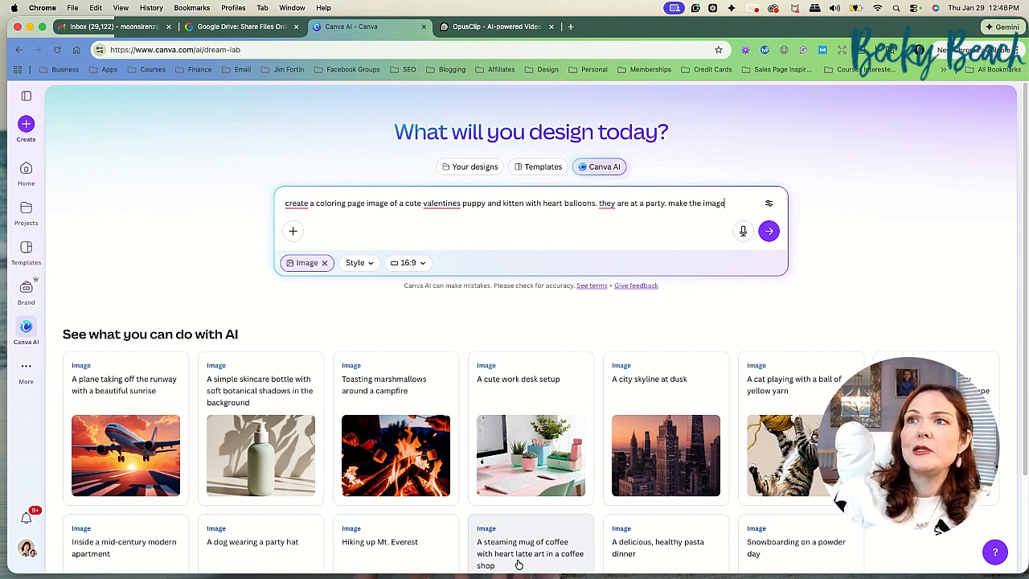
text( bla)
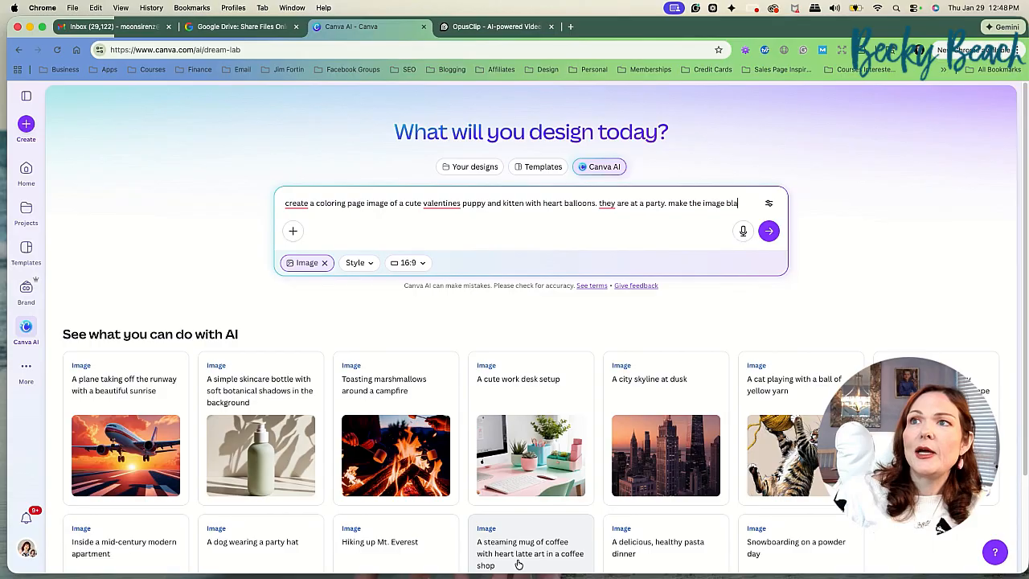
text(ck and white)
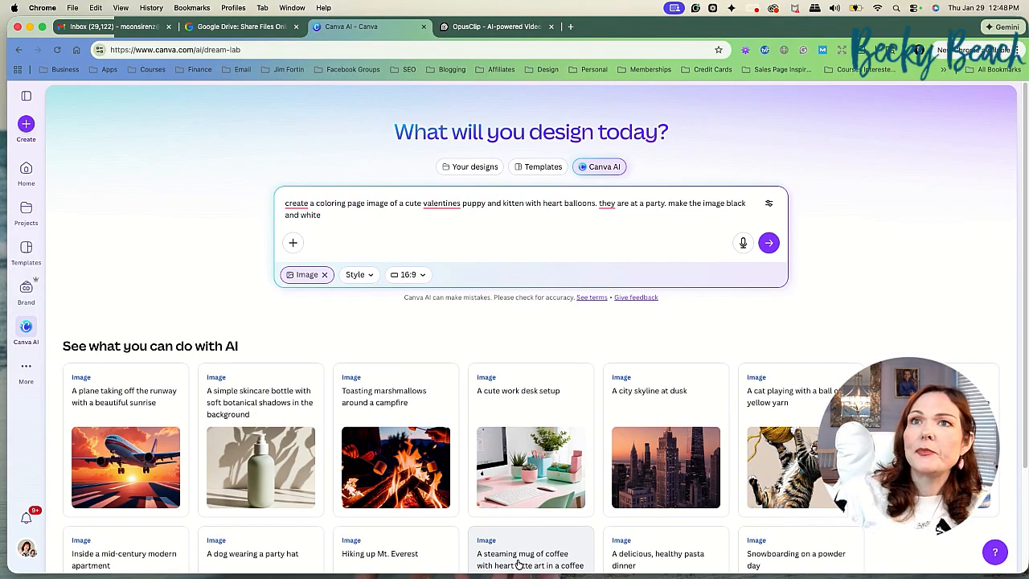
key(BackSpace)
key(BackSpace)
key(BackSpace)
key(BackSpace)
key(BackSpace)
key(BackSpace)
key(BackSpace)
key(BackSpace)
key(BackSpace)
key(BackSpace)
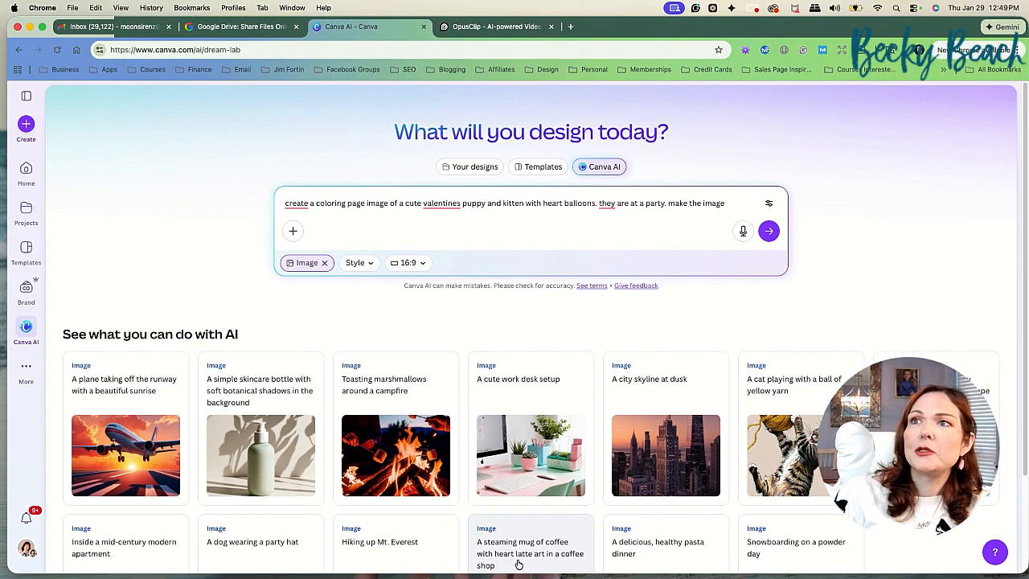
text(black line ar)
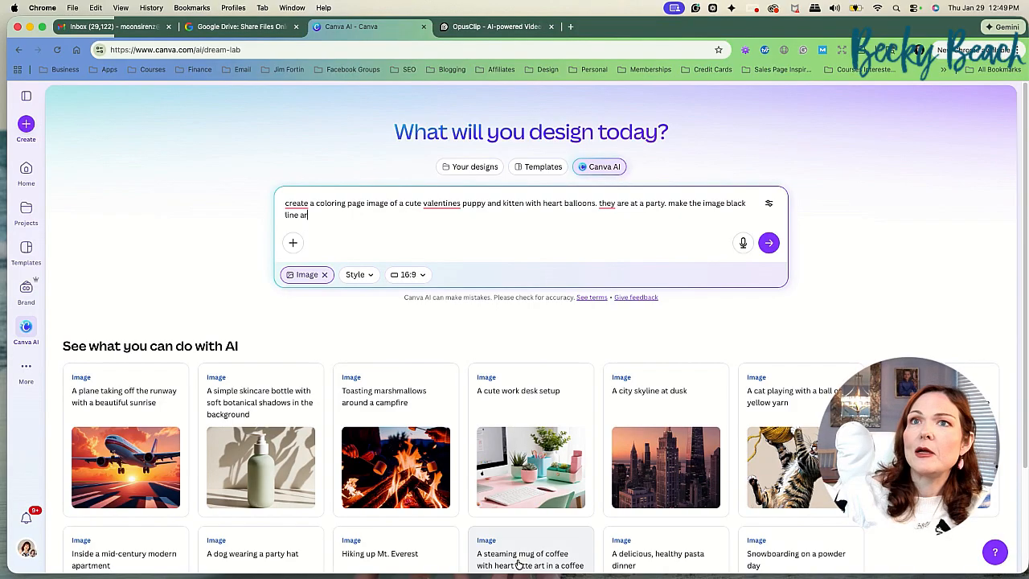
text(t with l)
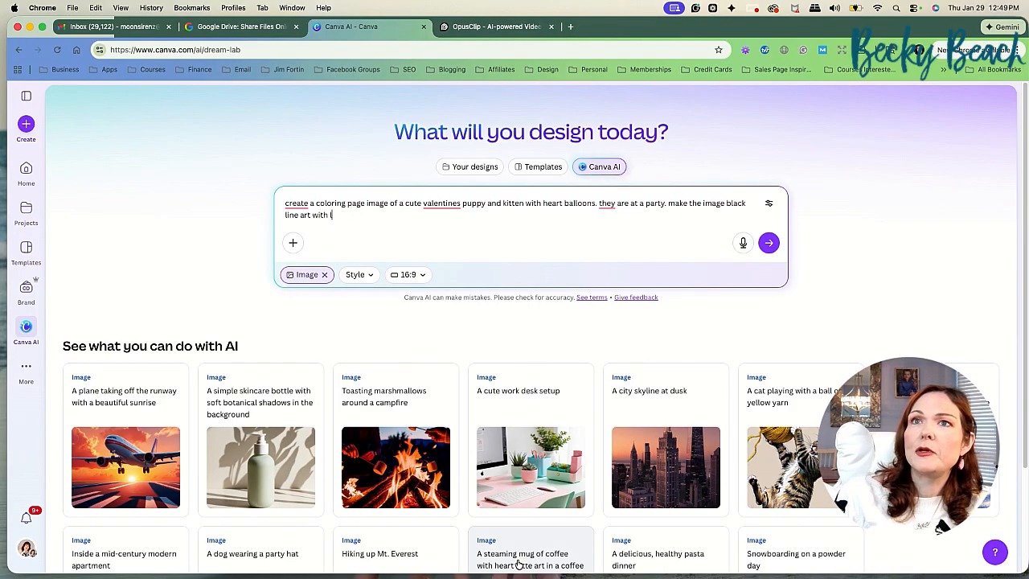
text(arge areas for)
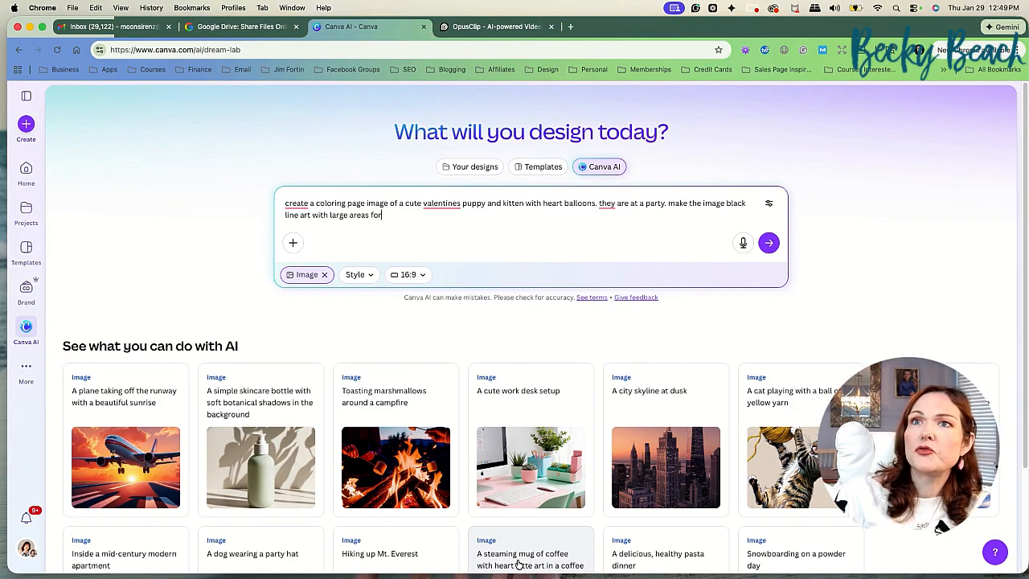
text( a child to color. have it)
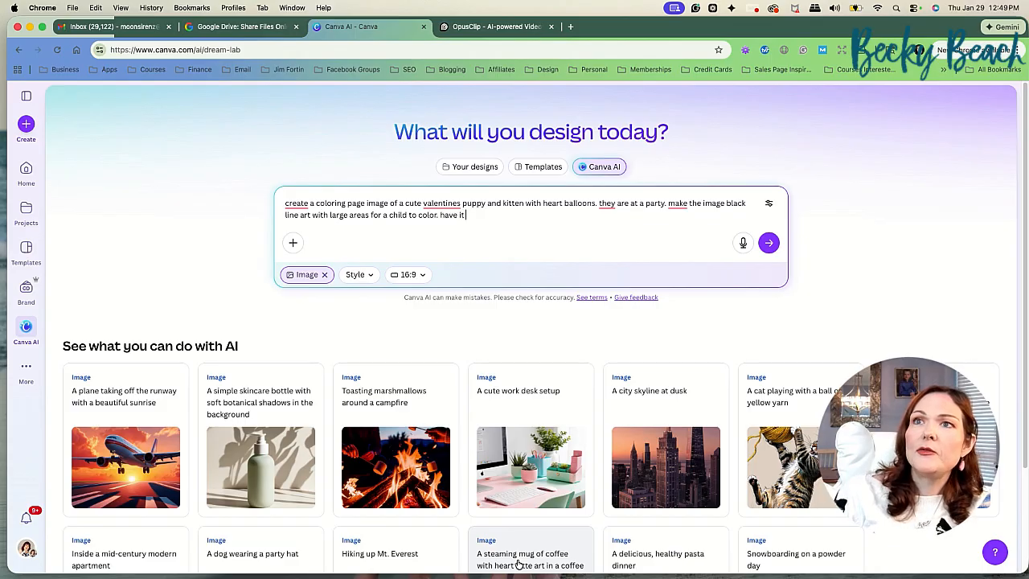
Extend the prompt with the style request "have it be in anime style and black ink only with thin clear lines.".
text( be in anime style)
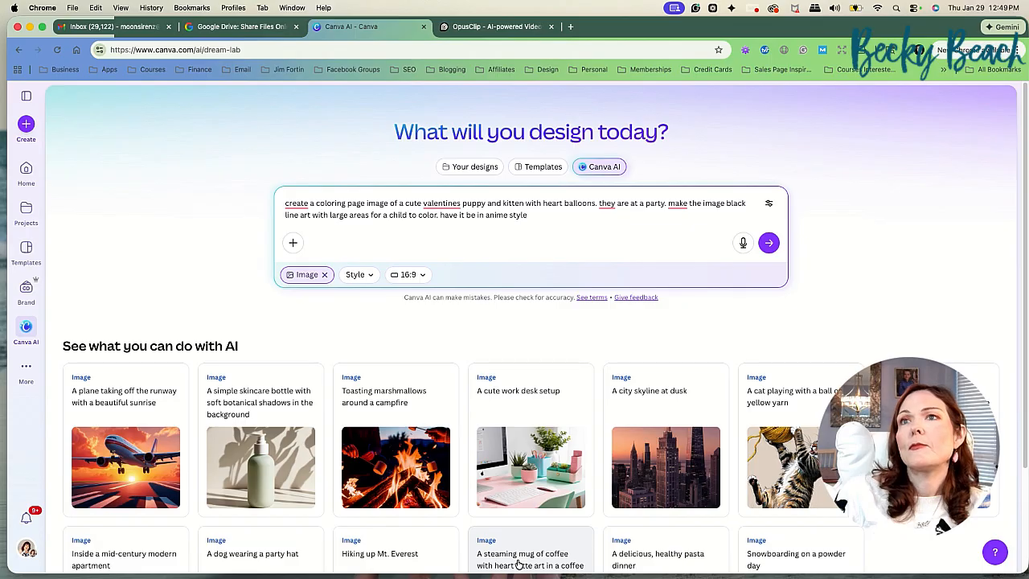
text( and black and white ol)
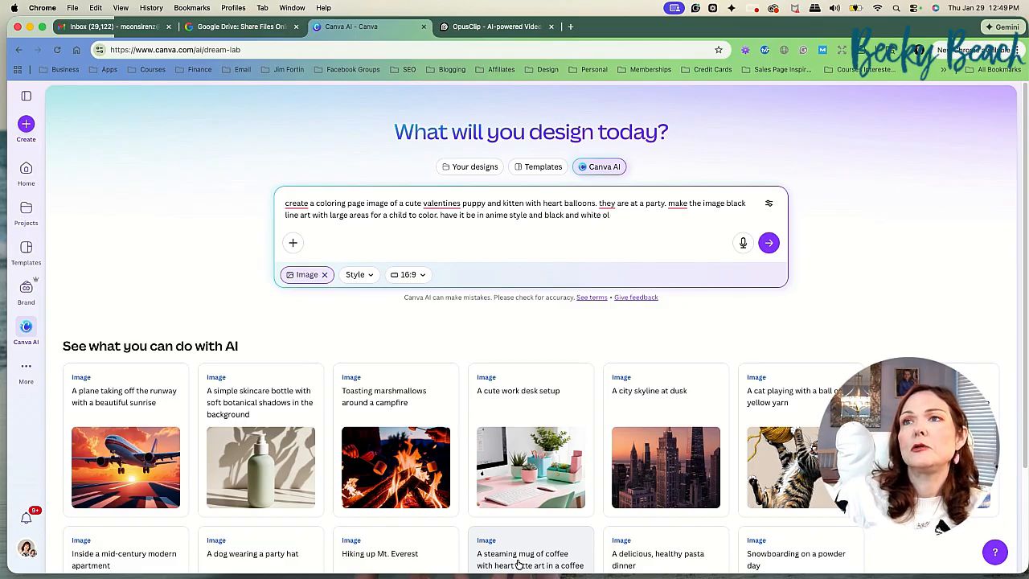
key(BackSpace)
key(BackSpace)
key(BackSpace)
key(BackSpace)
key(BackSpace)
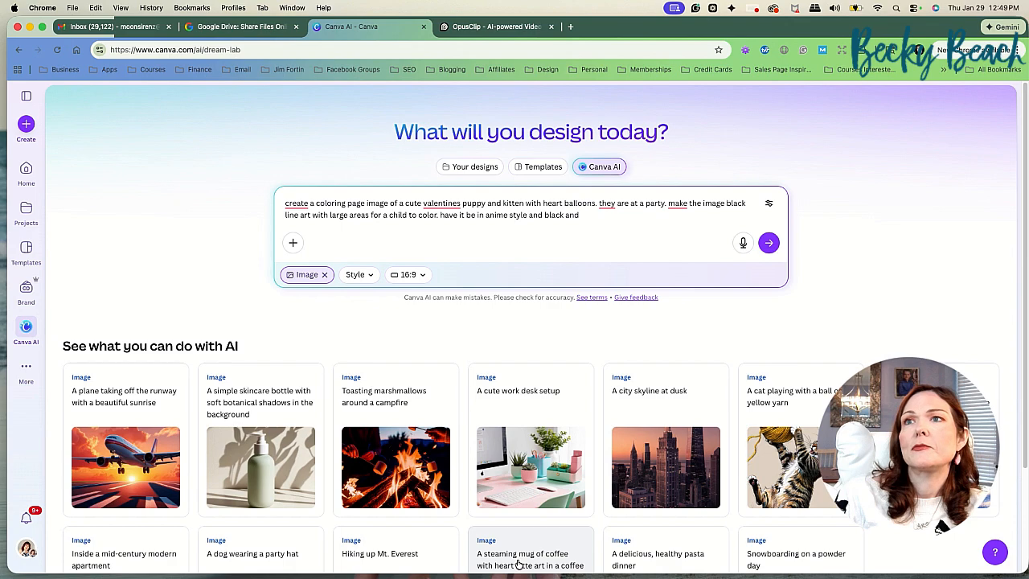
text(ink only)
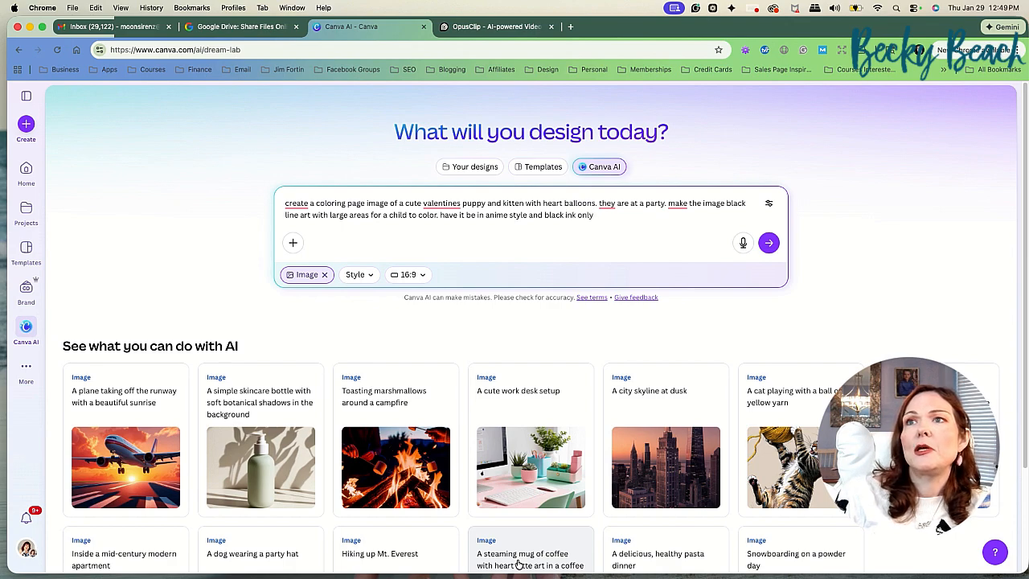
text( with thin)
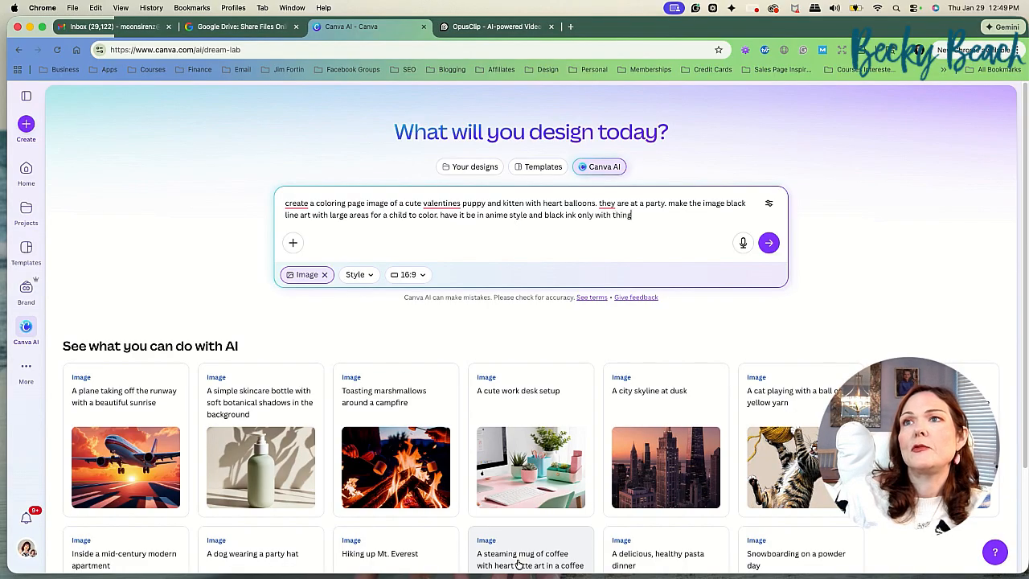
text( cle)
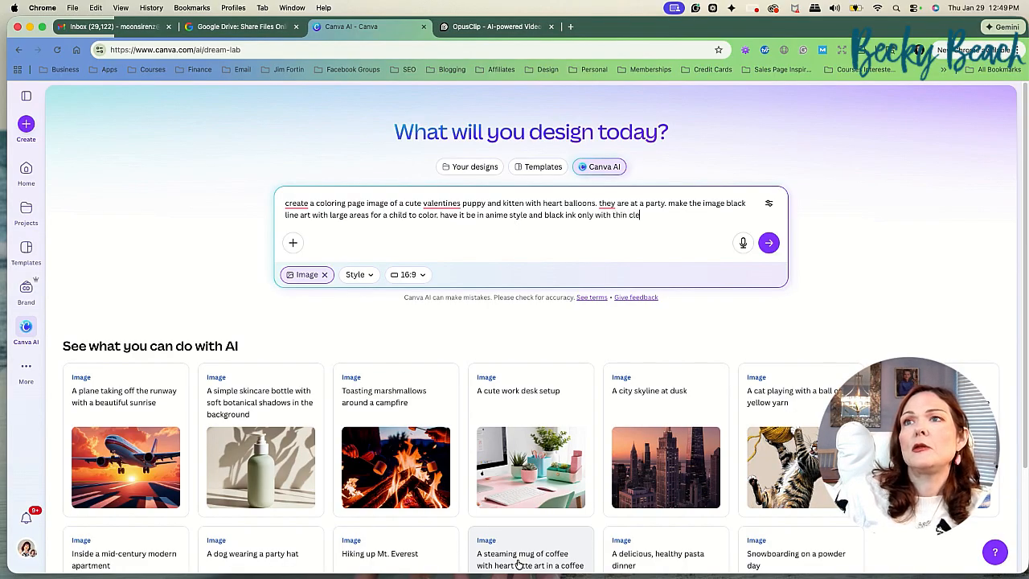
text(ar lines.)
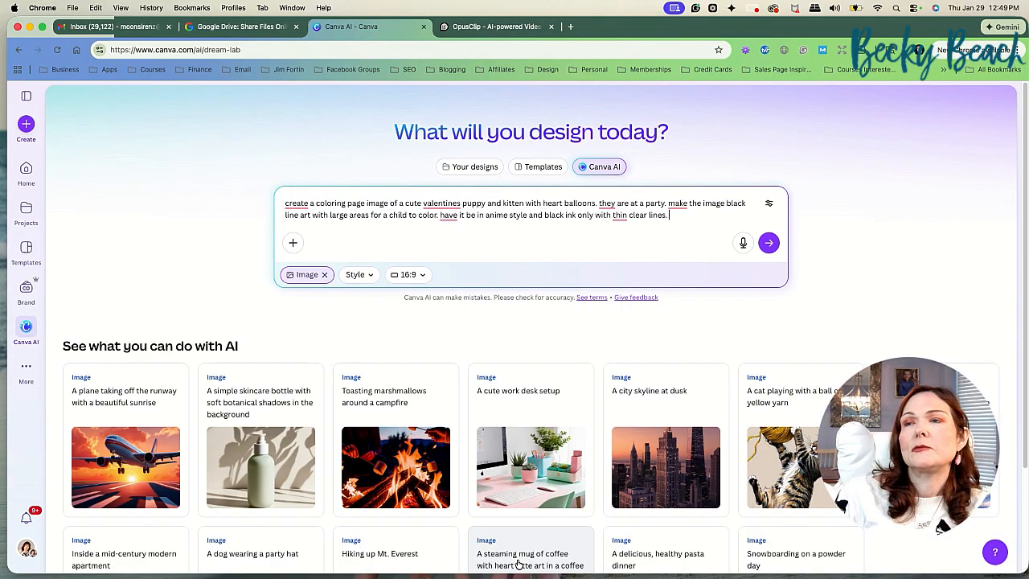
Finish the prompt with "have it be us letter size with high resolution for printing.".
text( have it be us letter size)
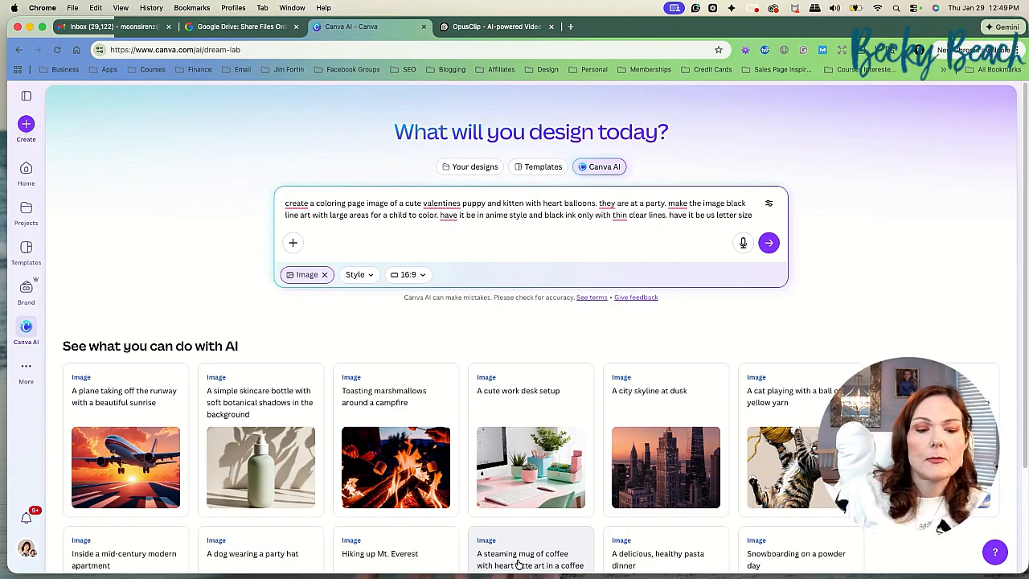
text(with high)
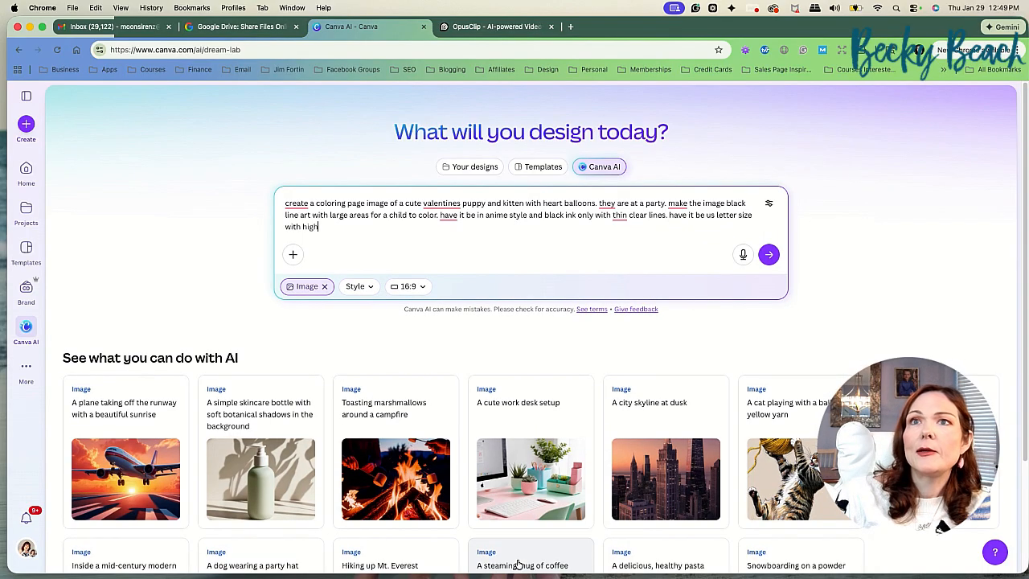
text( resolution for p)
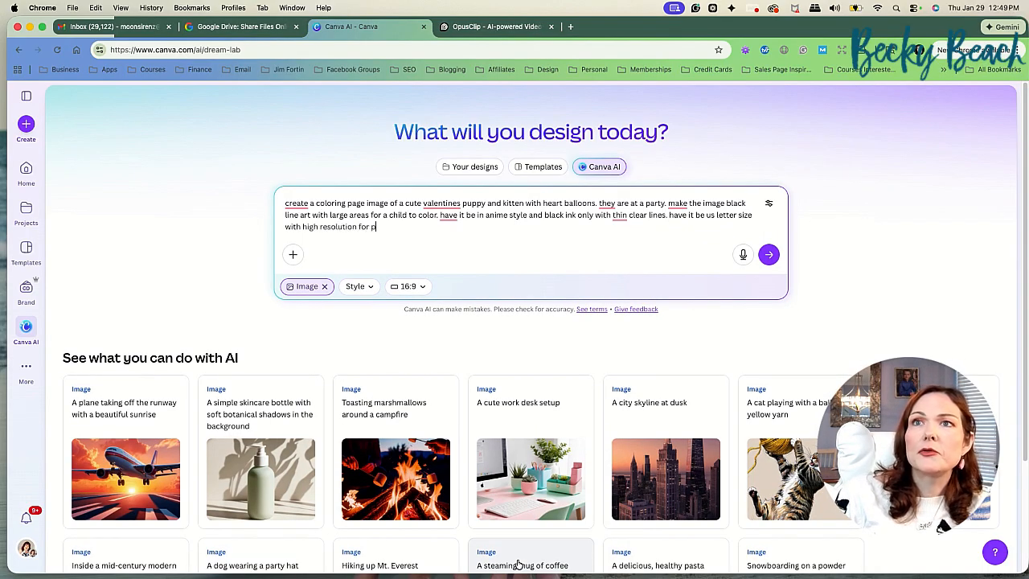
text(rinting.)
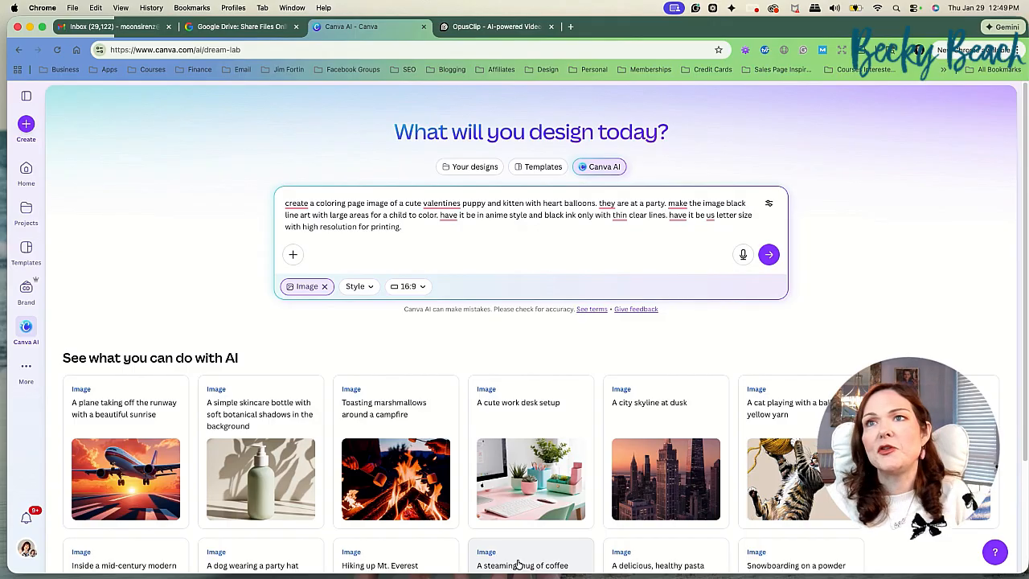
Set the aspect ratio of the image to be generated to 3:4.
click(769, 204)
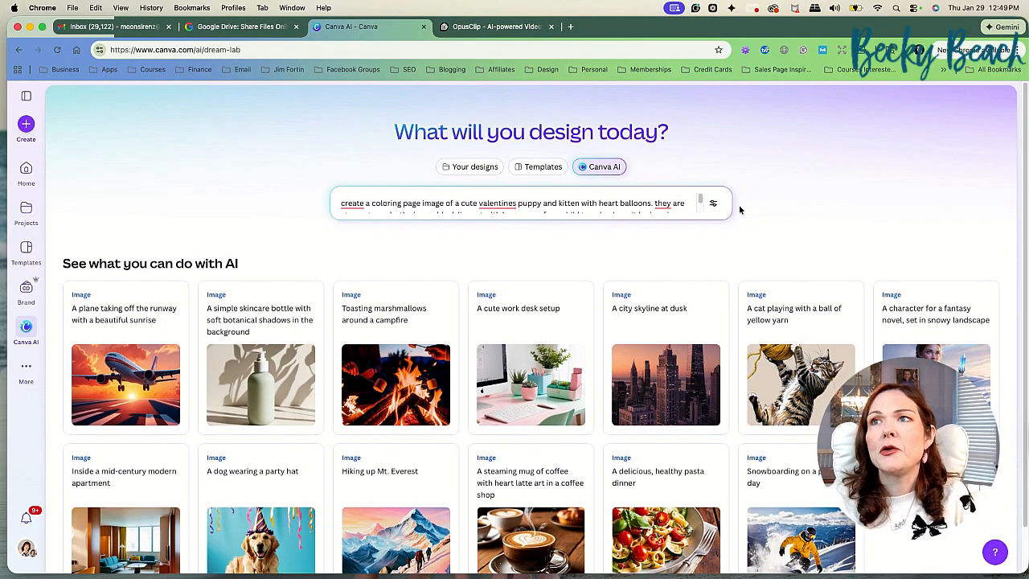
click(713, 202)
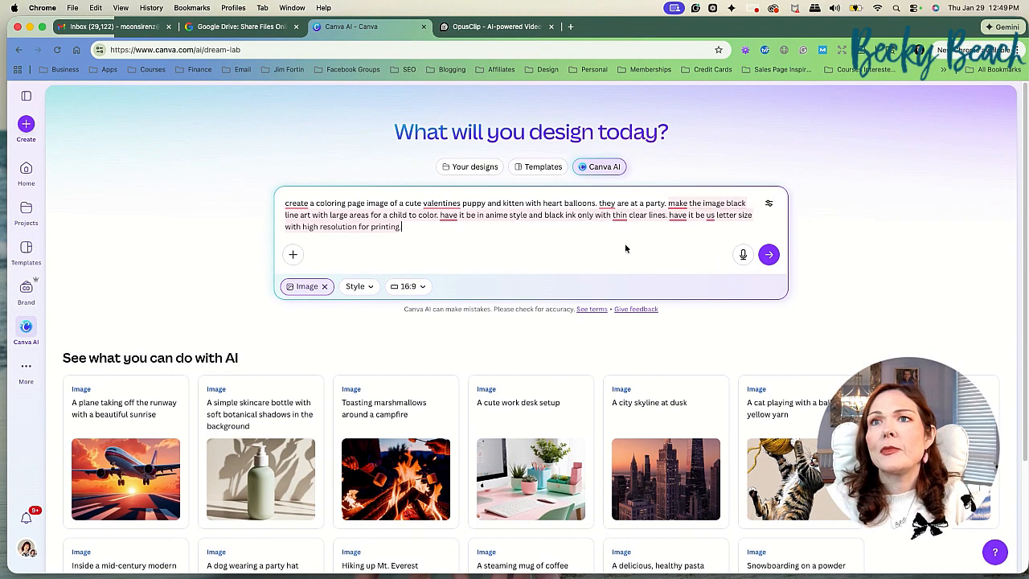
click(409, 287)
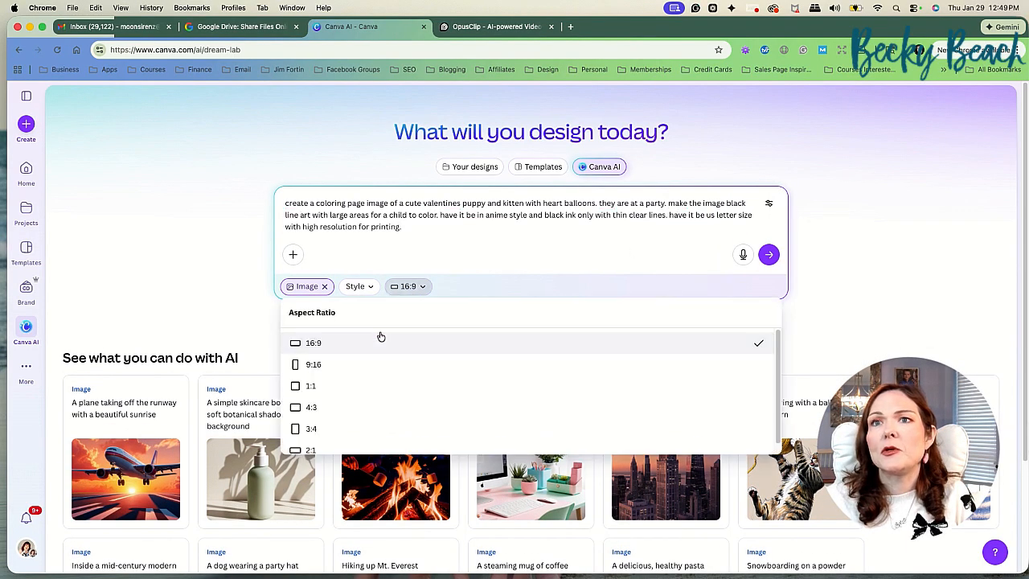
scroll(381, 358, down, 1)
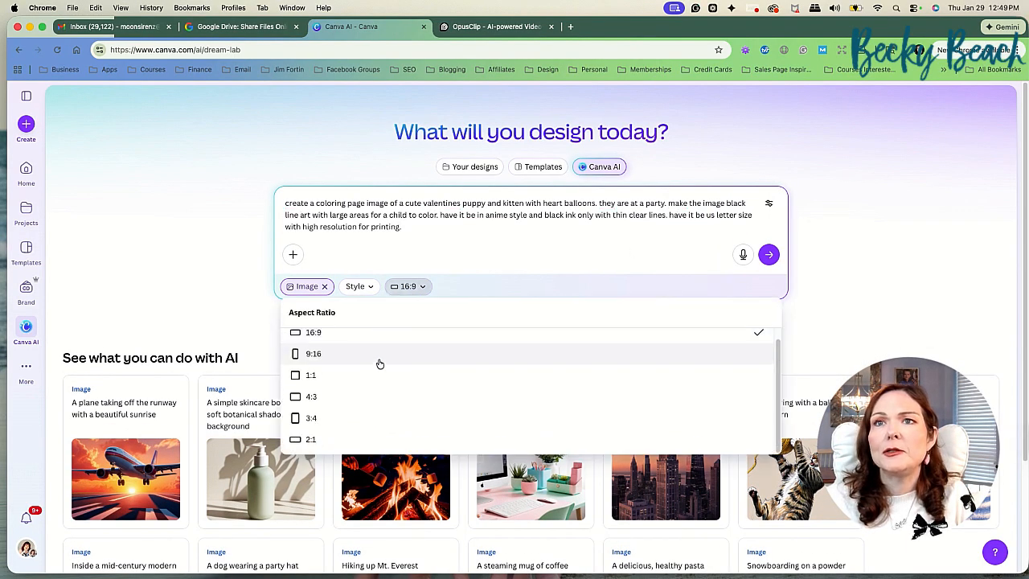
click(323, 418)
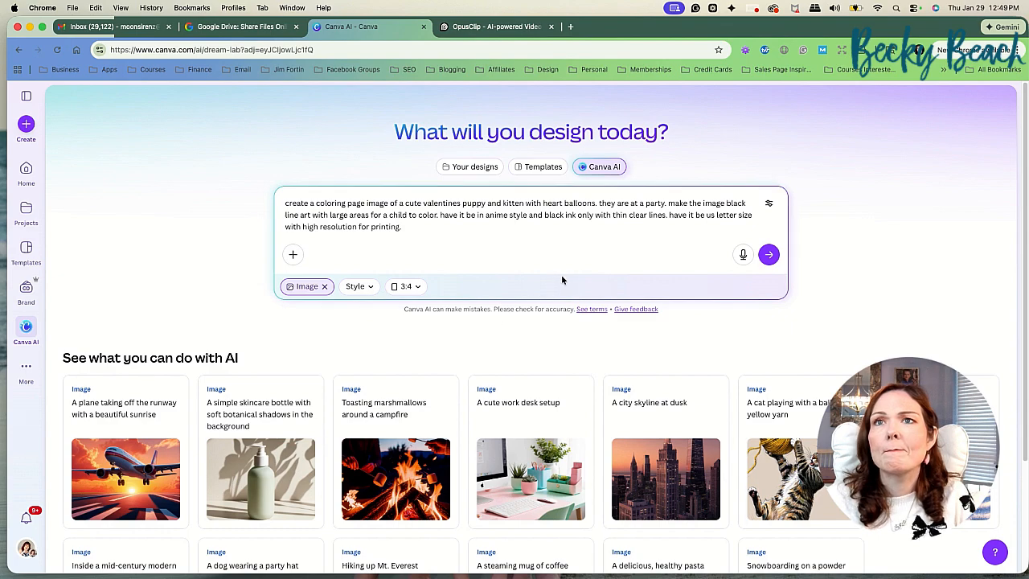
Choose None as the image style and generate the coloring page images from the prompt.
click(365, 286)
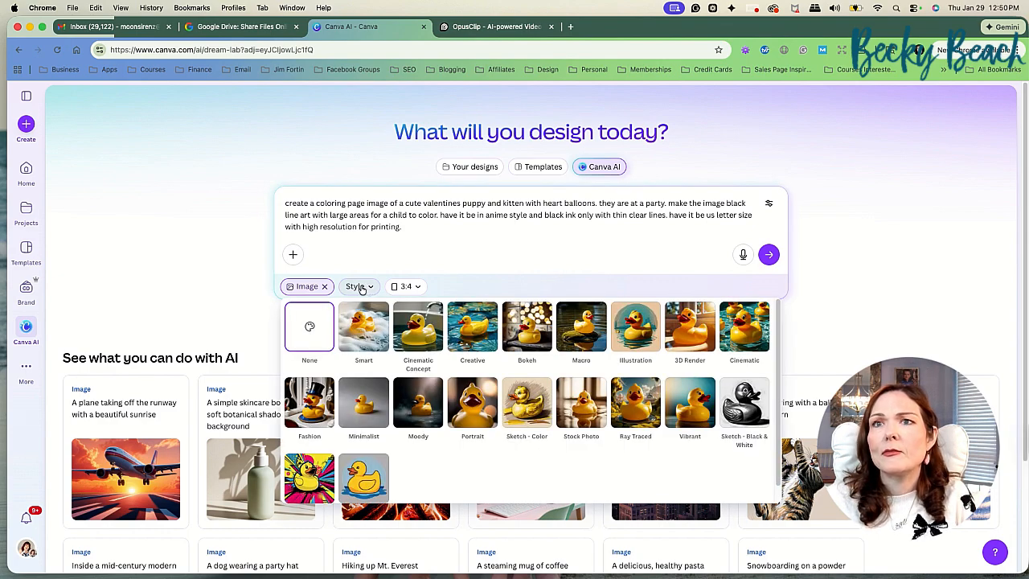
scroll(482, 338, down, 1)
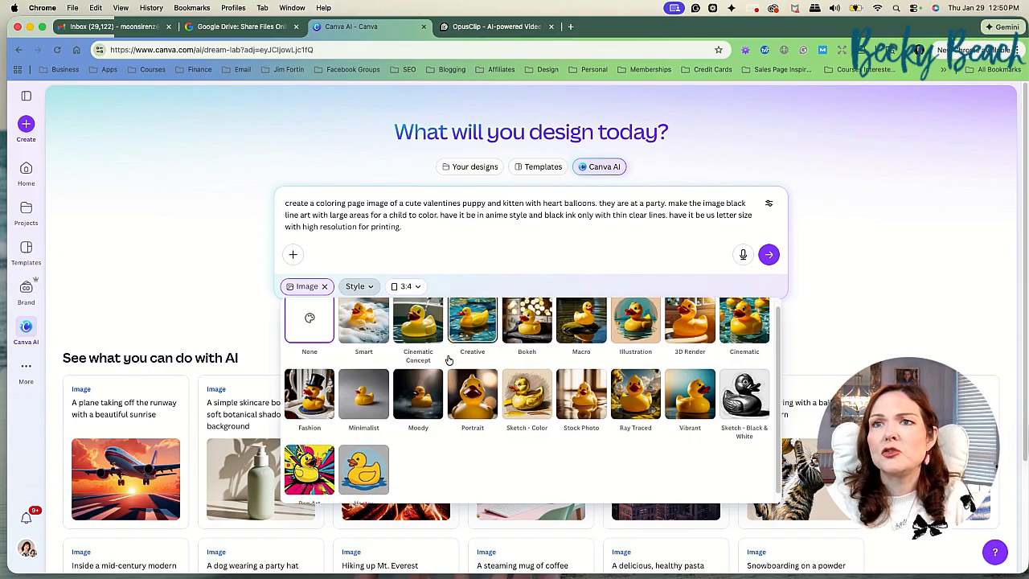
scroll(511, 355, up, 1)
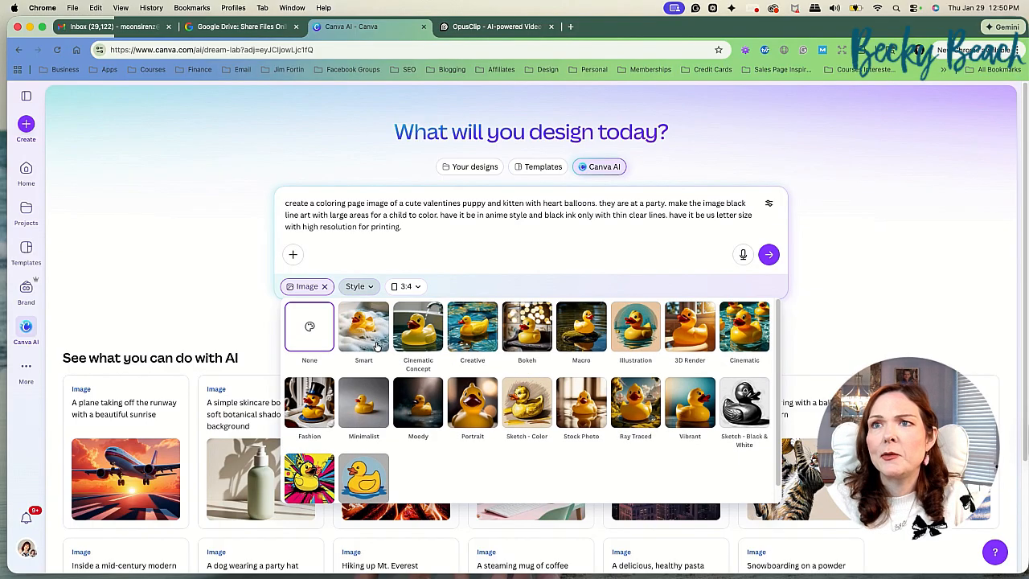
click(312, 325)
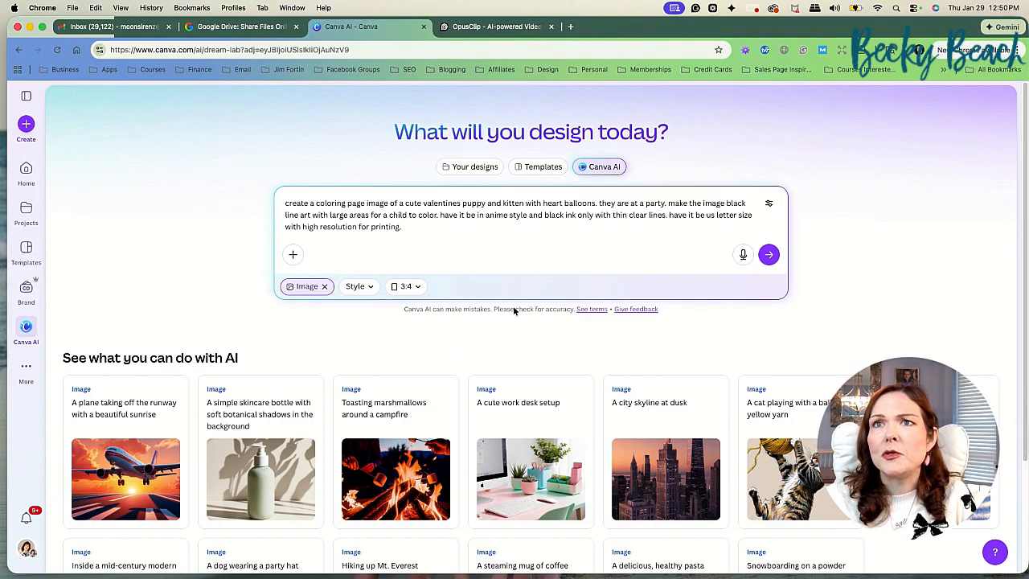
click(768, 254)
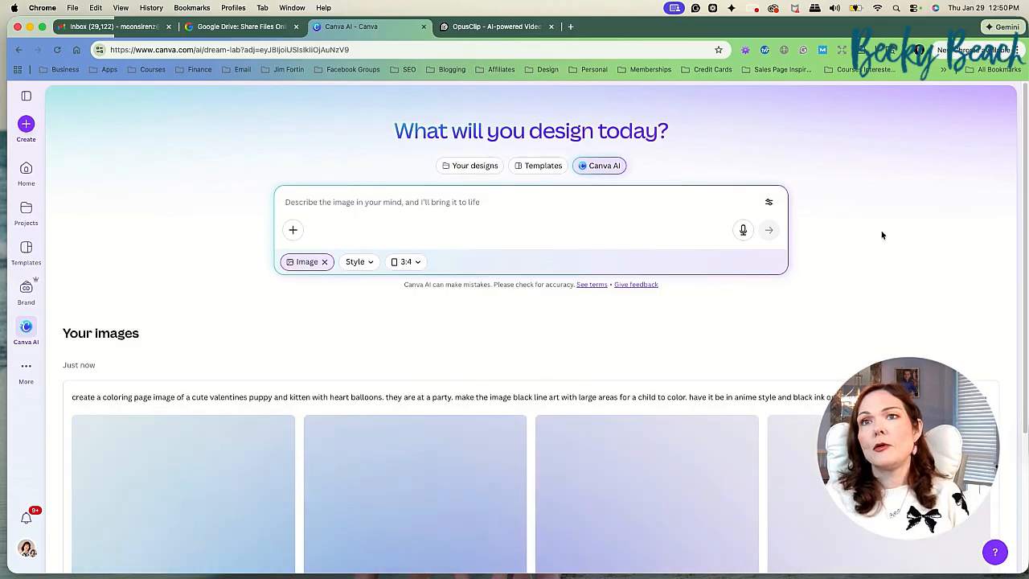
Open the fourth generated image, with the puppy and kitten behind a cake, and rate it as a good result.
scroll(886, 235, down, 1)
scroll(884, 231, down, 2)
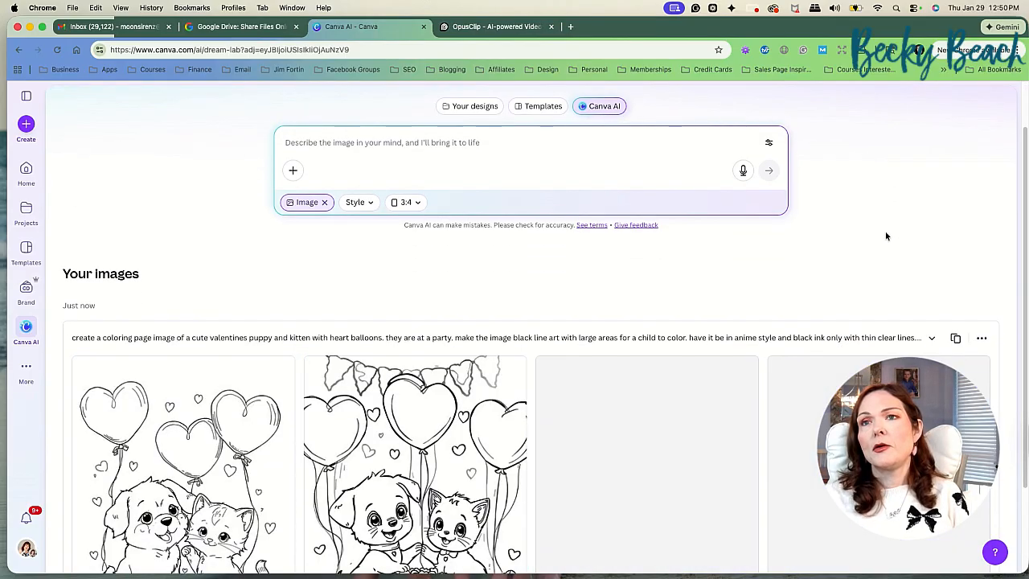
scroll(892, 204, down, 1)
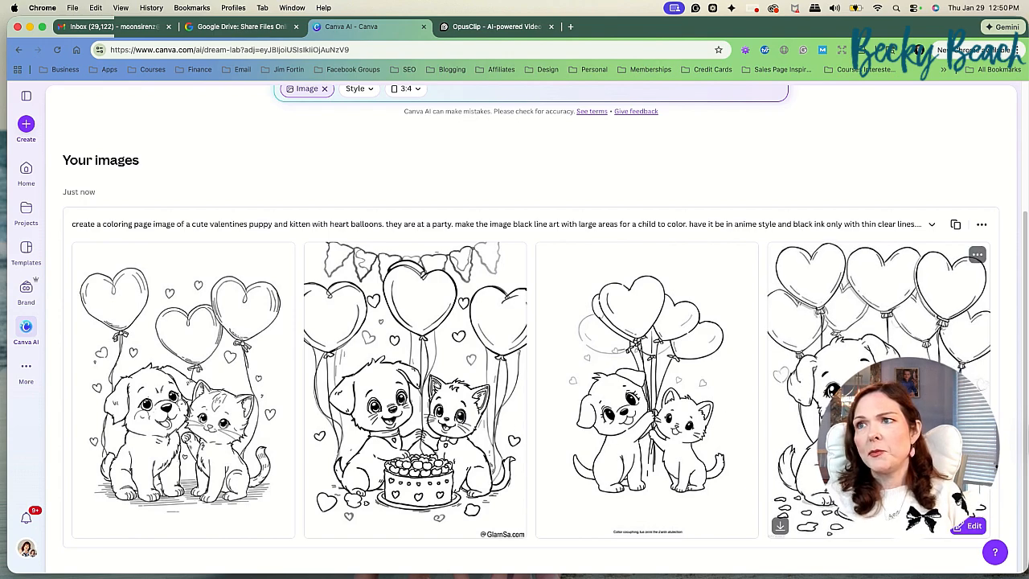
click(879, 390)
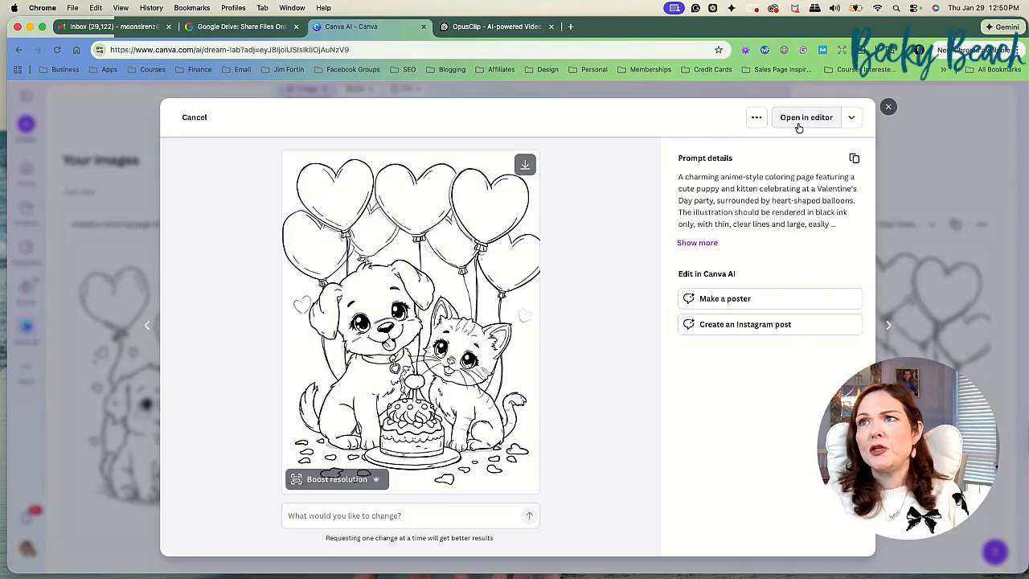
click(756, 119)
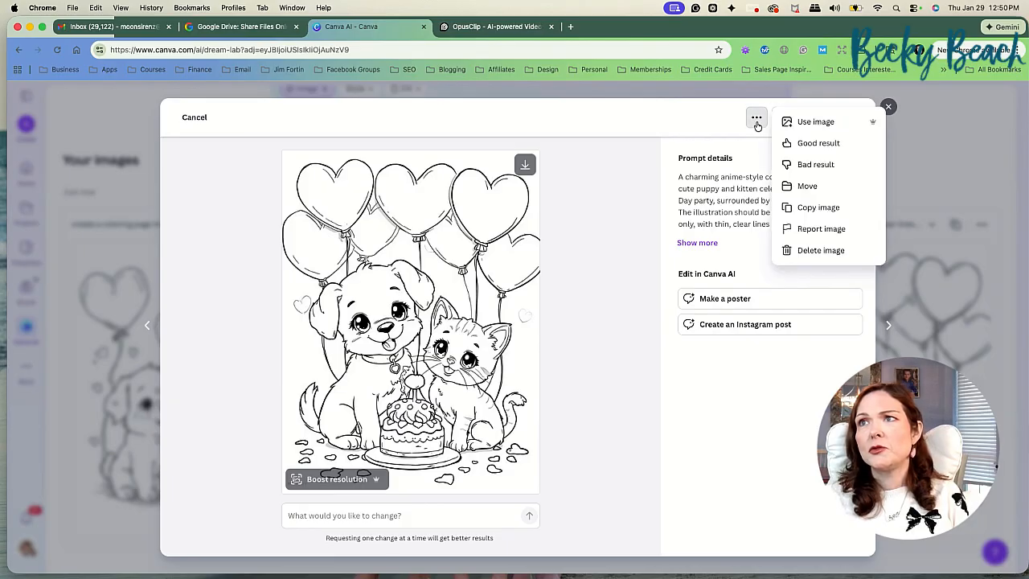
click(796, 145)
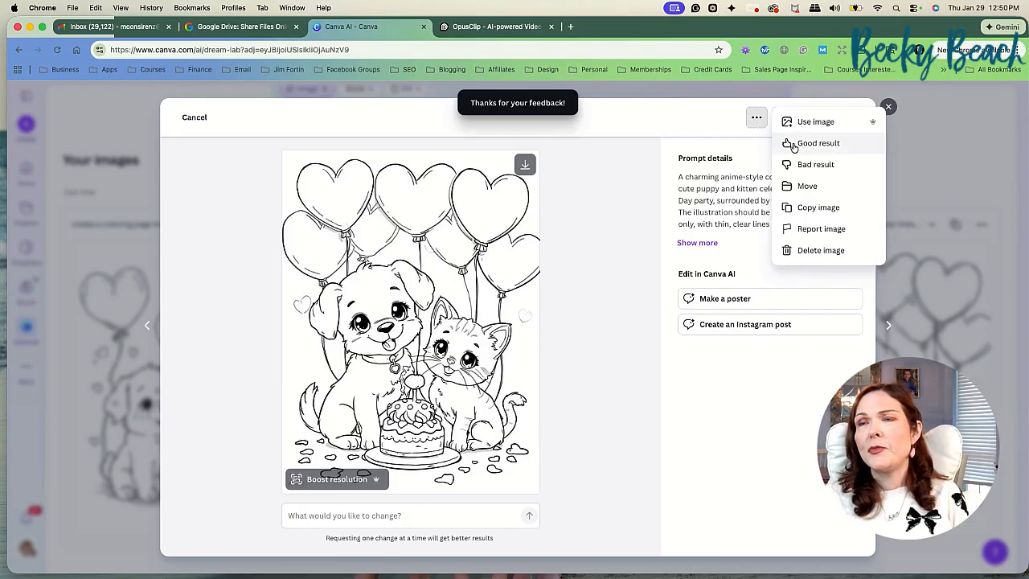
click(737, 158)
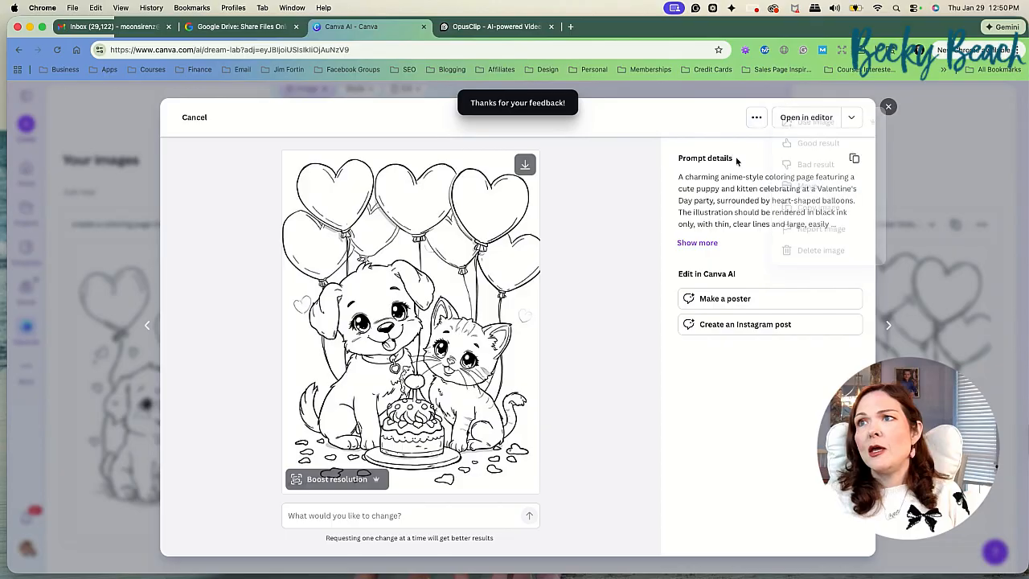
Open the chosen puppy and kitten image in the design editor.
click(848, 118)
click(847, 118)
click(790, 120)
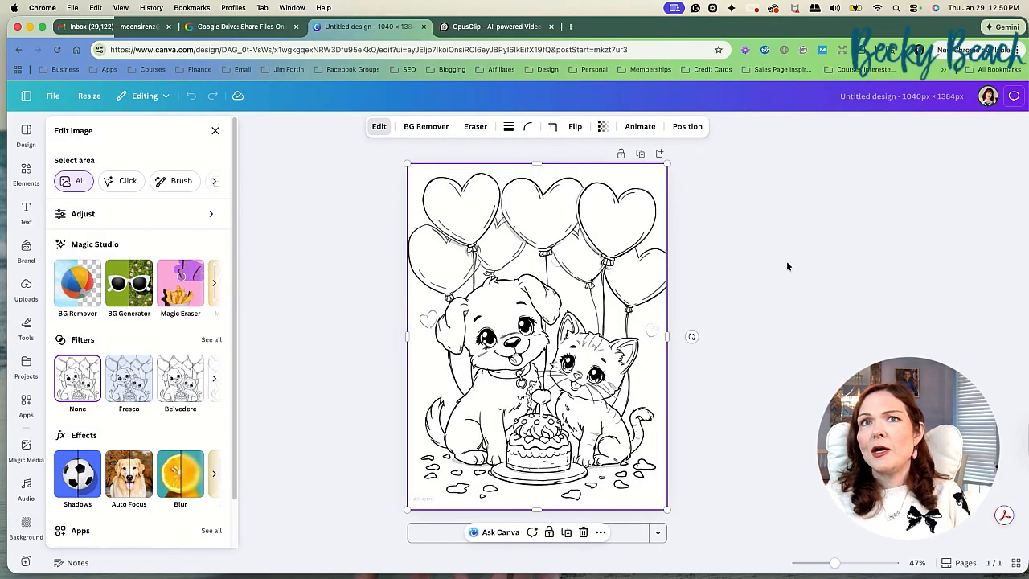
Resize this design to the saved custom size of 8.5 × 11 in.
click(93, 96)
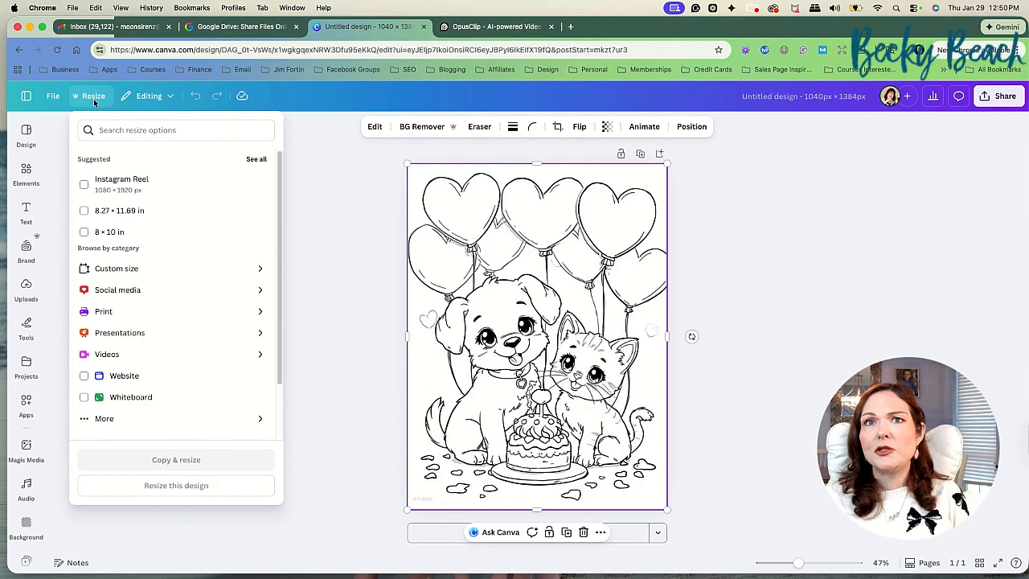
click(133, 271)
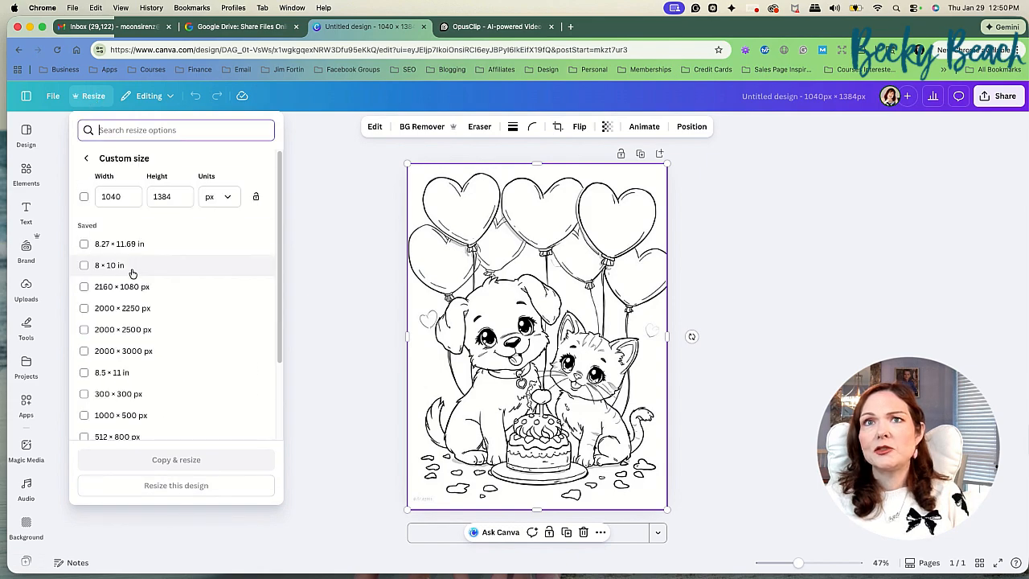
click(124, 372)
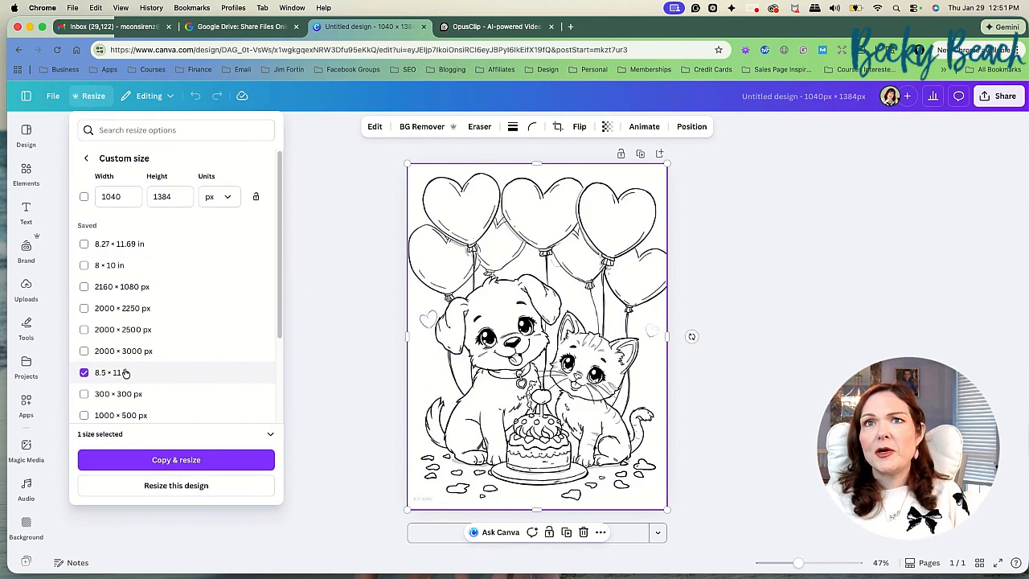
click(176, 485)
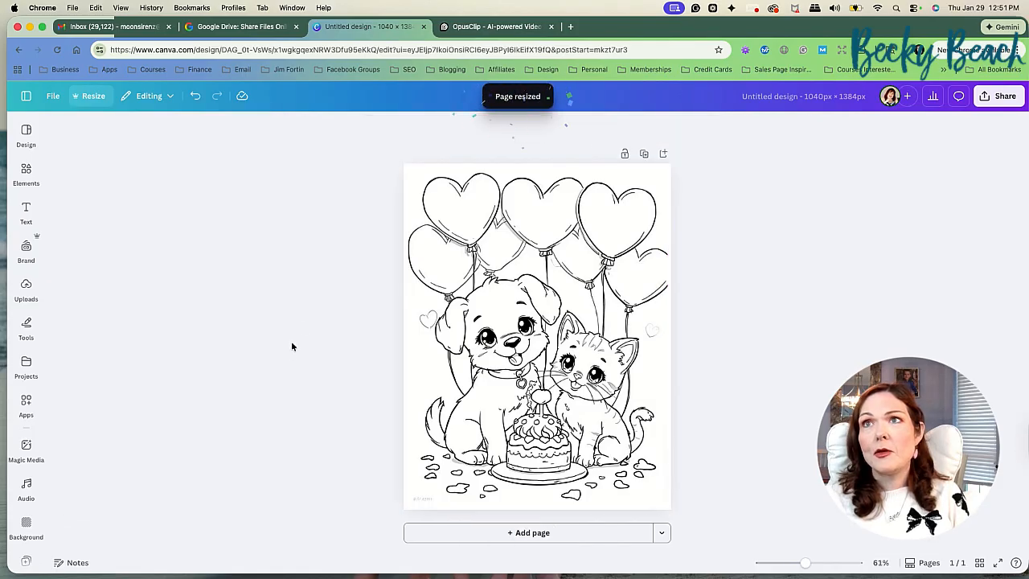
Remove the faint lettering in the lower-left corner of the artwork with the Magic Eraser brush at size 40.
click(424, 499)
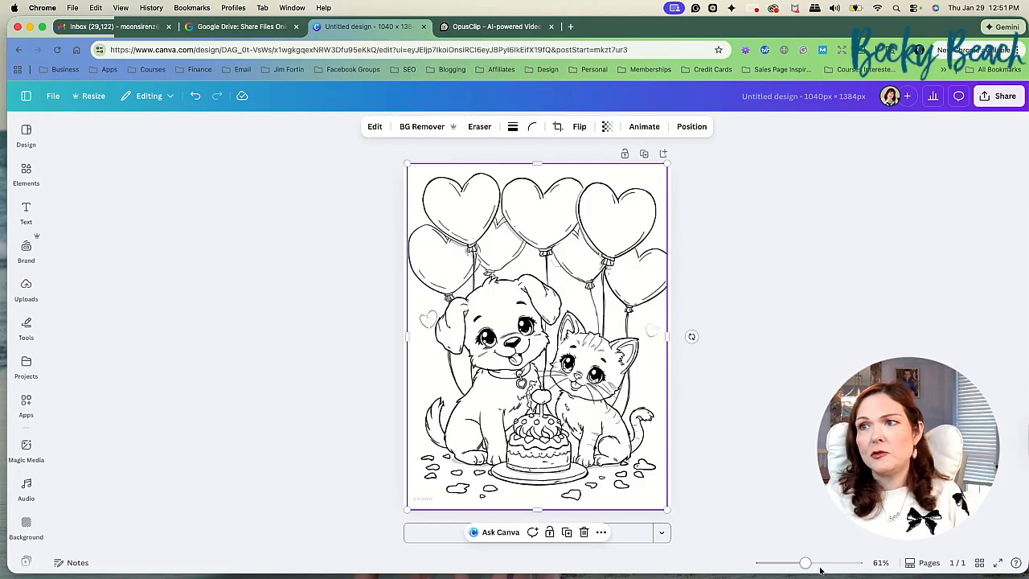
drag(804, 563, 813, 565)
scroll(450, 434, down, 2)
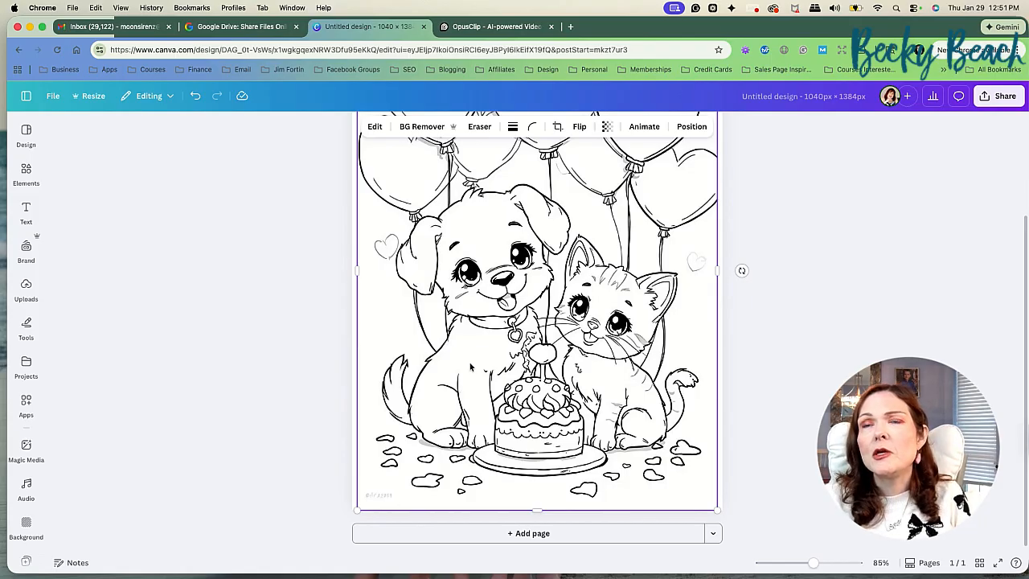
click(479, 127)
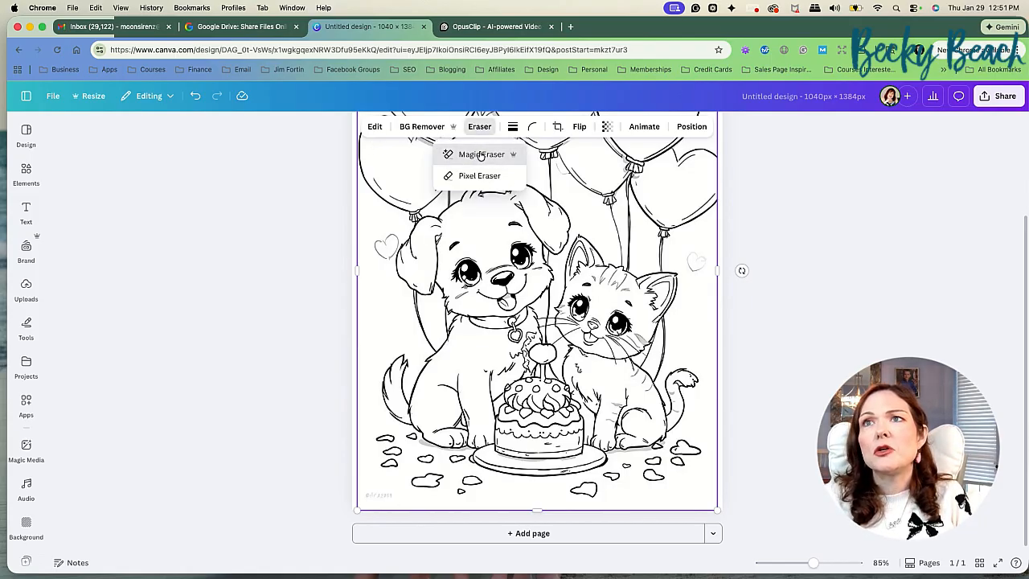
click(481, 154)
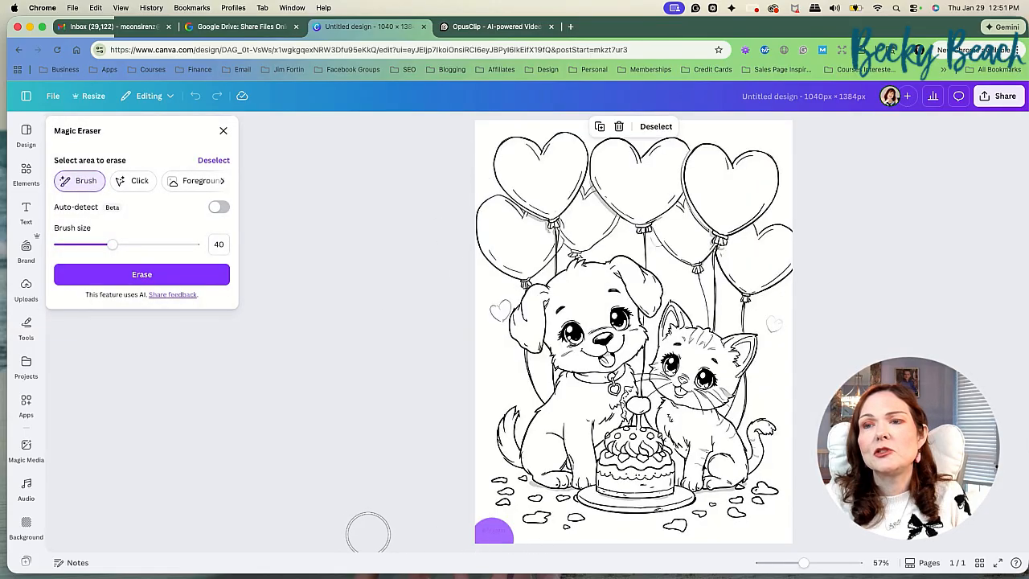
click(142, 274)
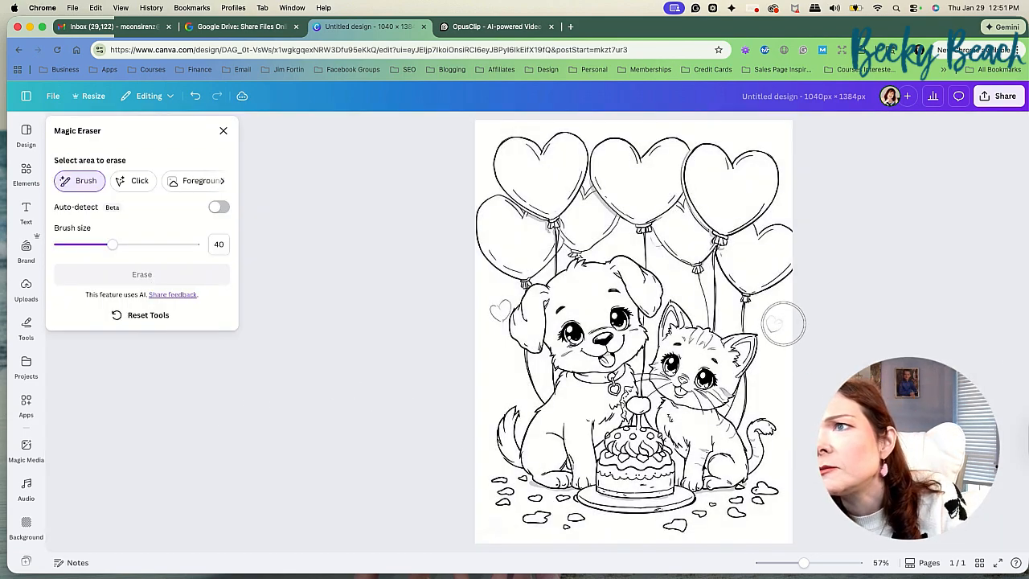
Erase the two faint small hearts beside the kitten and the puppy with the Magic Eraser.
drag(784, 326, 776, 320)
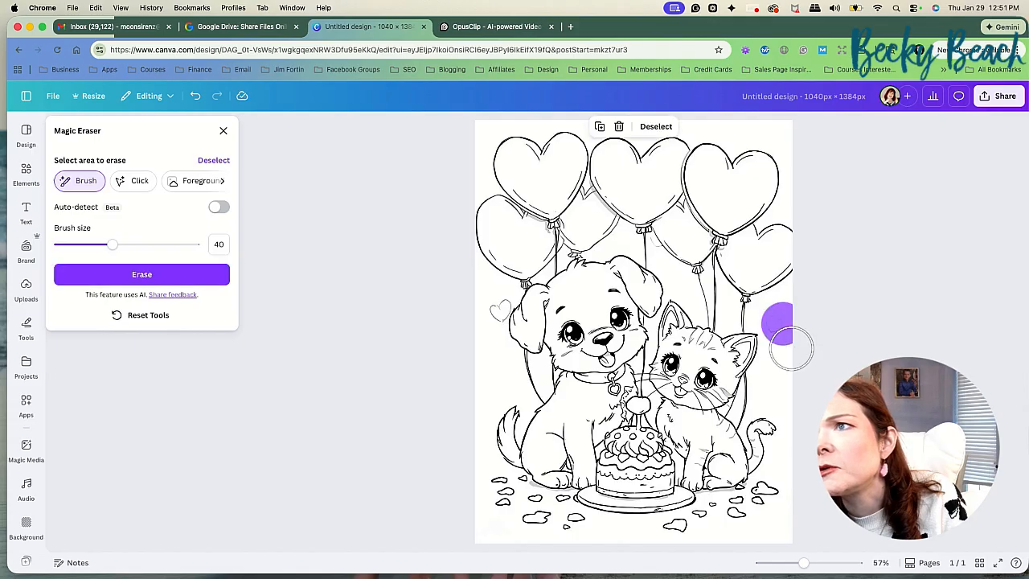
click(148, 275)
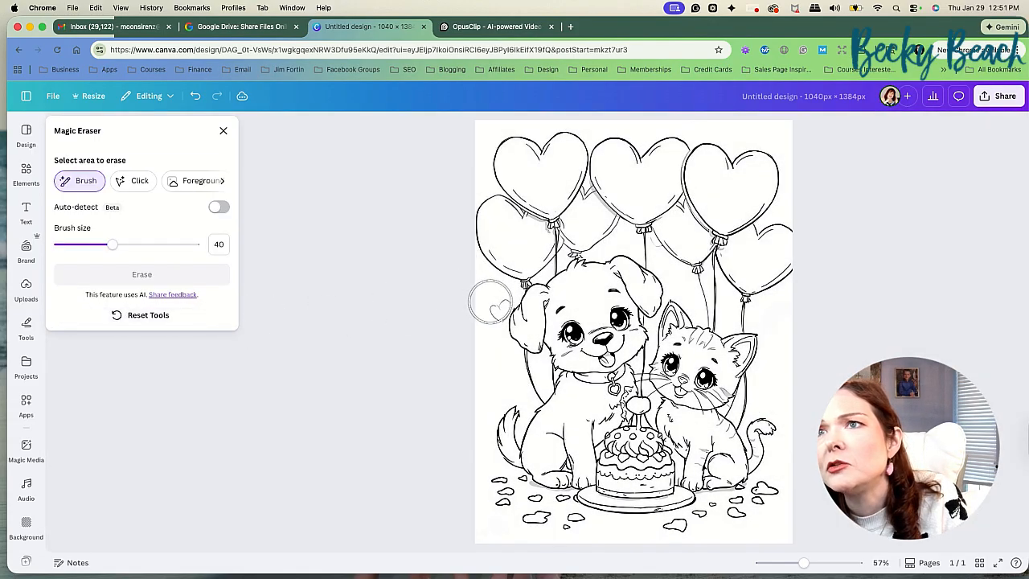
click(492, 303)
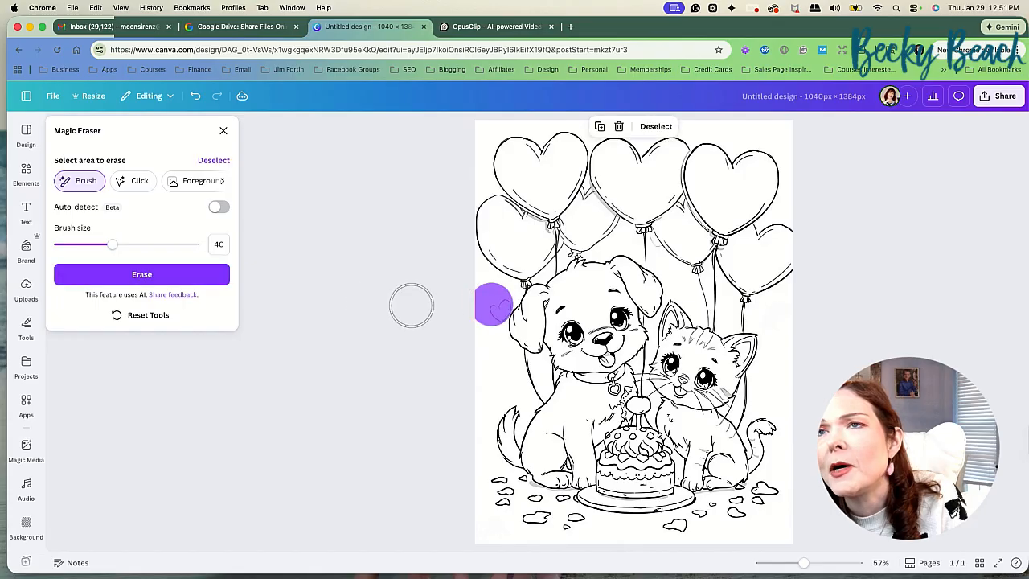
click(135, 276)
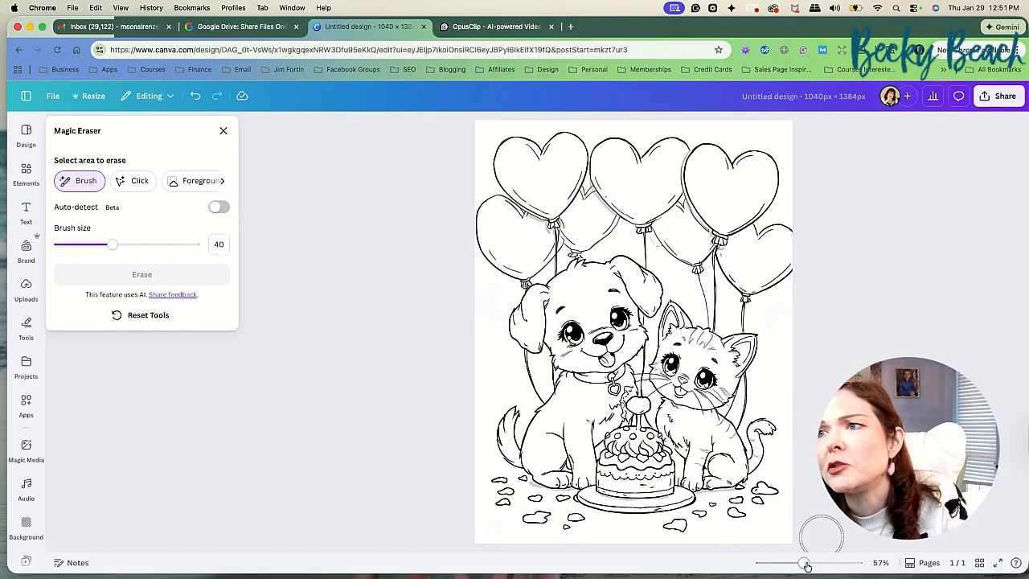
Set the Magic Eraser brush size to 3 and erase the stray squiggly lines on the puppy's chest beside the cake topper.
drag(806, 566, 823, 564)
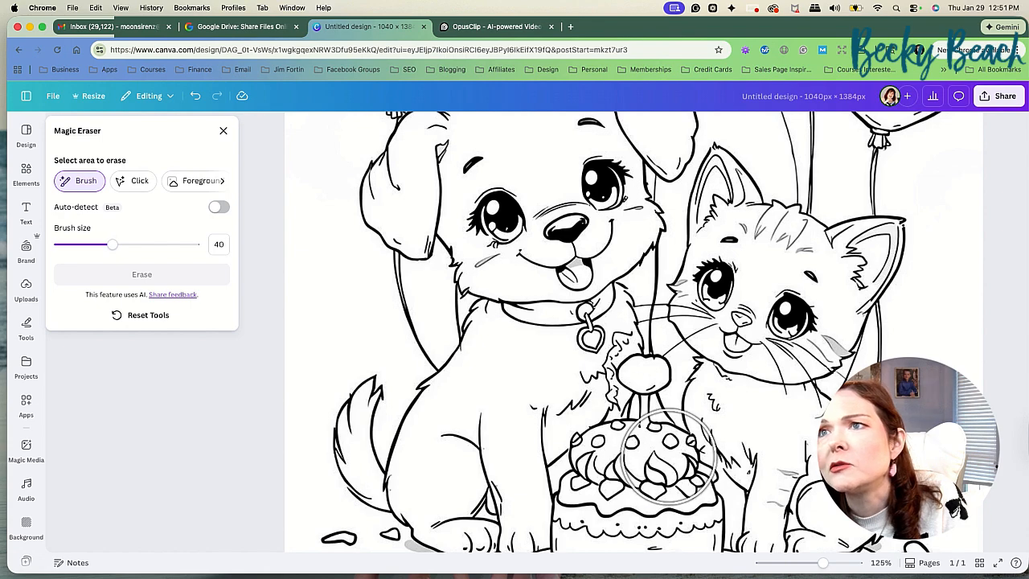
drag(113, 247, 62, 246)
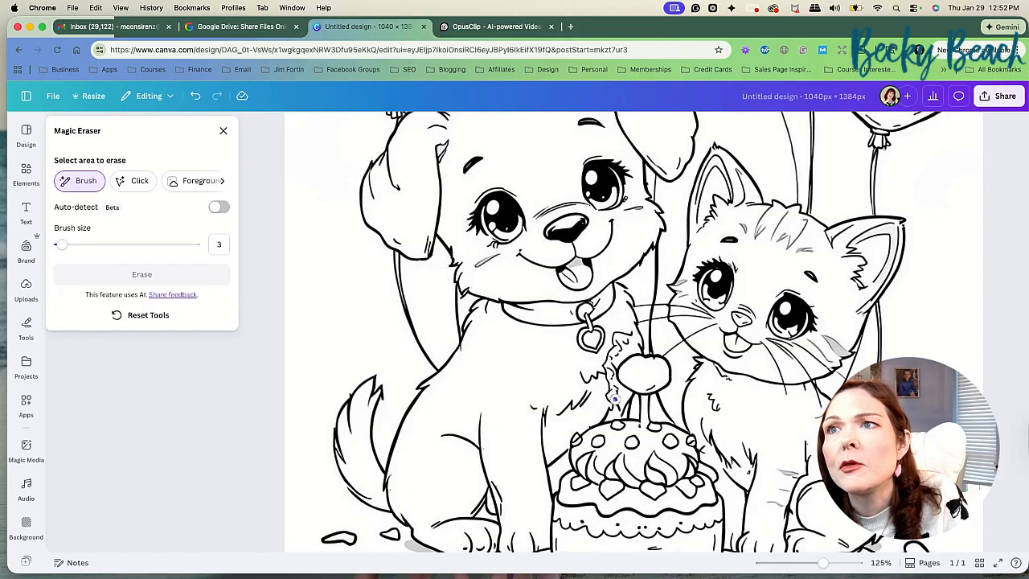
drag(615, 399, 608, 395)
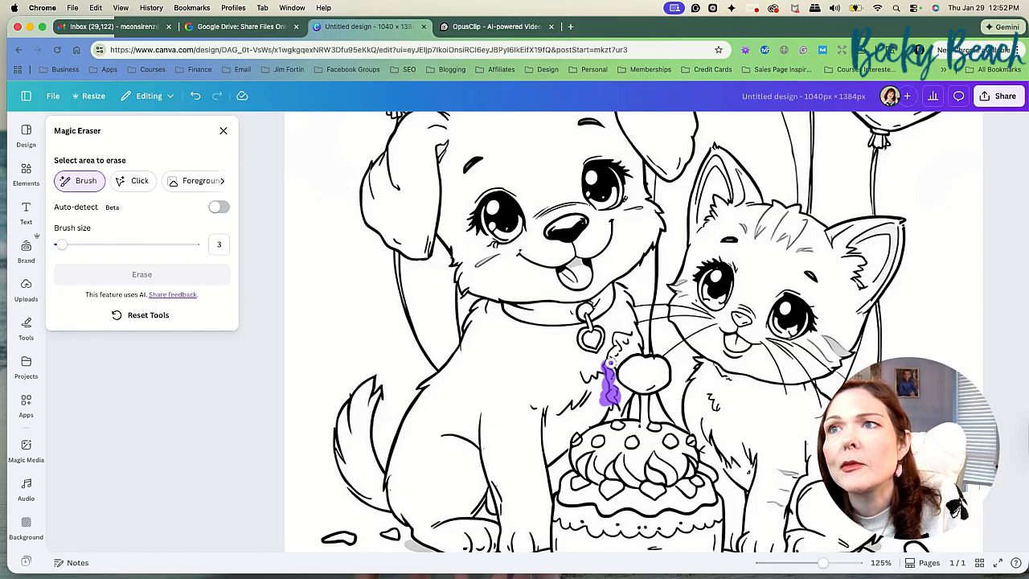
mouse_move(610, 366)
mouse_down()
mouse_move(616, 331)
mouse_move(632, 330)
mouse_move(623, 336)
mouse_up()
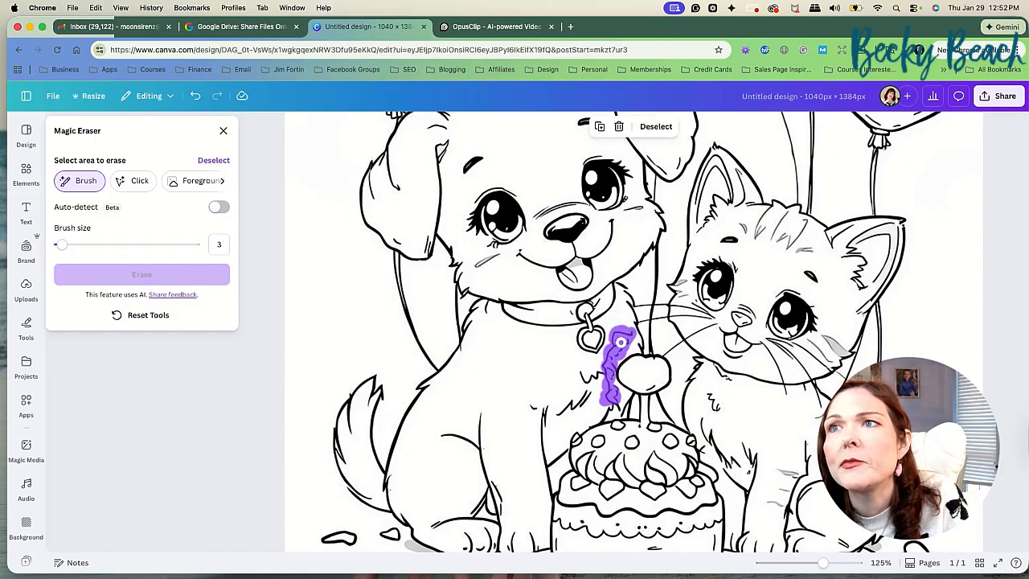
click(142, 274)
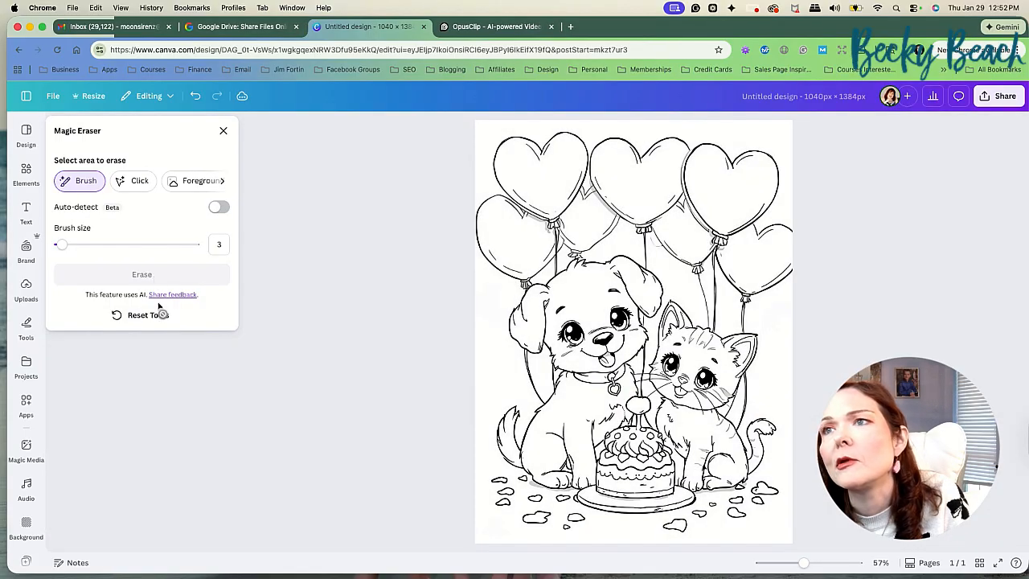
Erase the stray mark on the puppy's chest and the faint curve beside the middle balloon's knot with the Magic Eraser.
drag(803, 567, 816, 564)
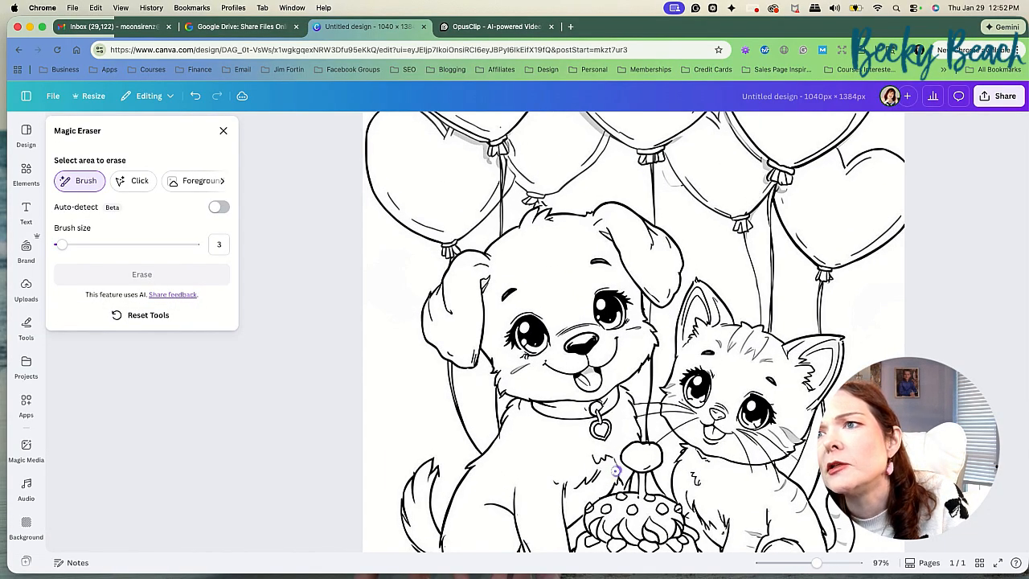
drag(615, 463, 615, 470)
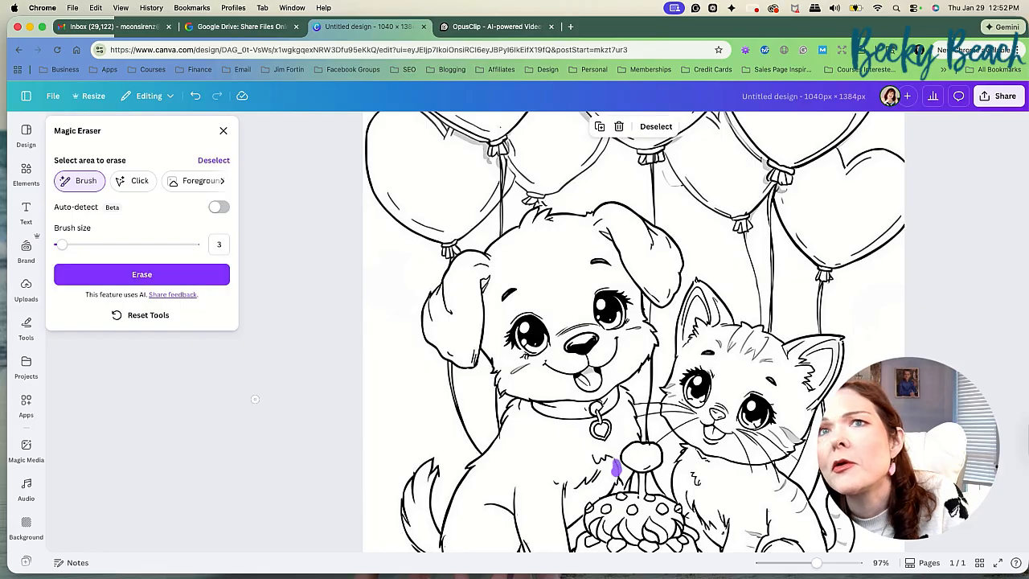
click(135, 282)
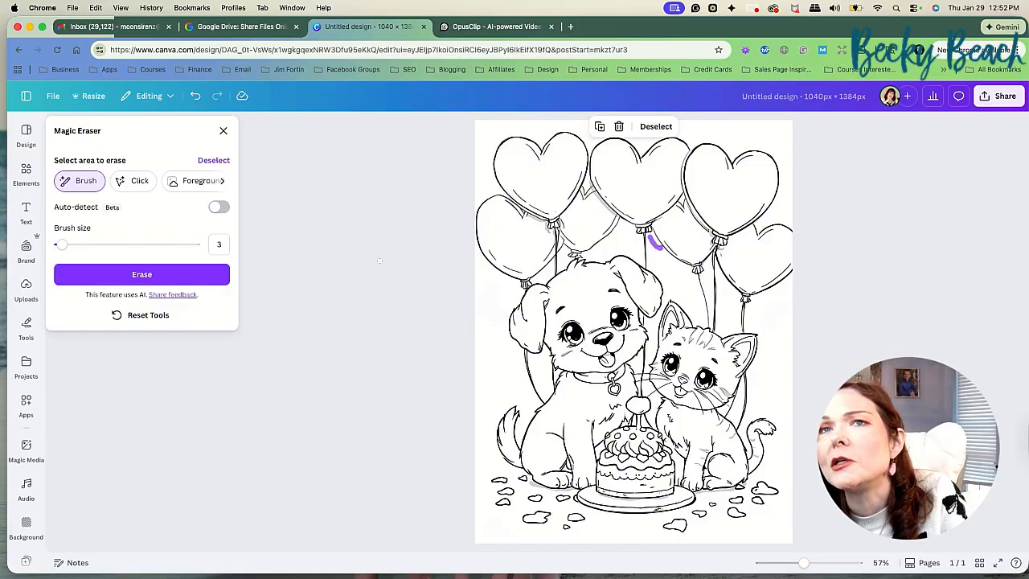
click(156, 276)
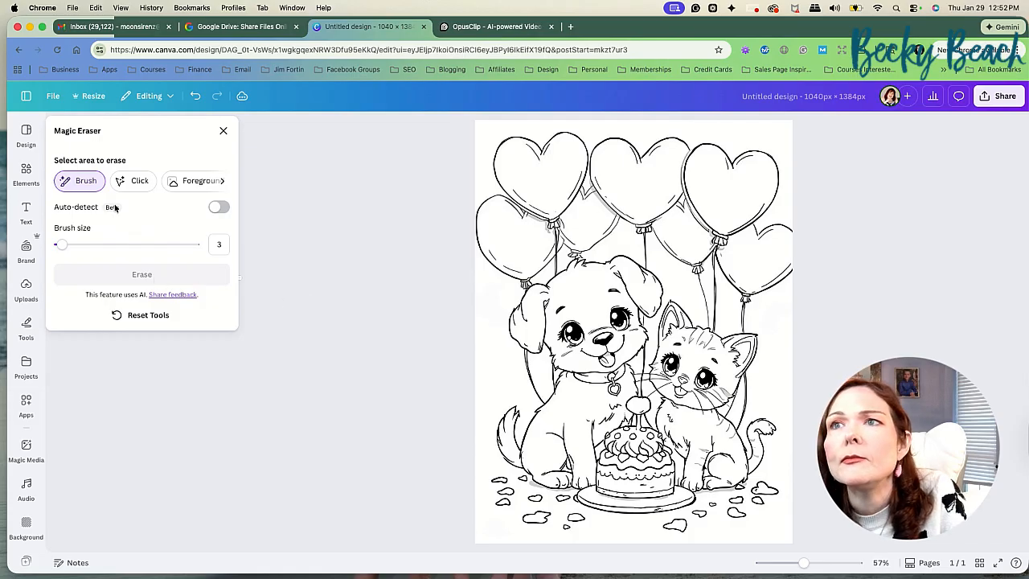
click(27, 136)
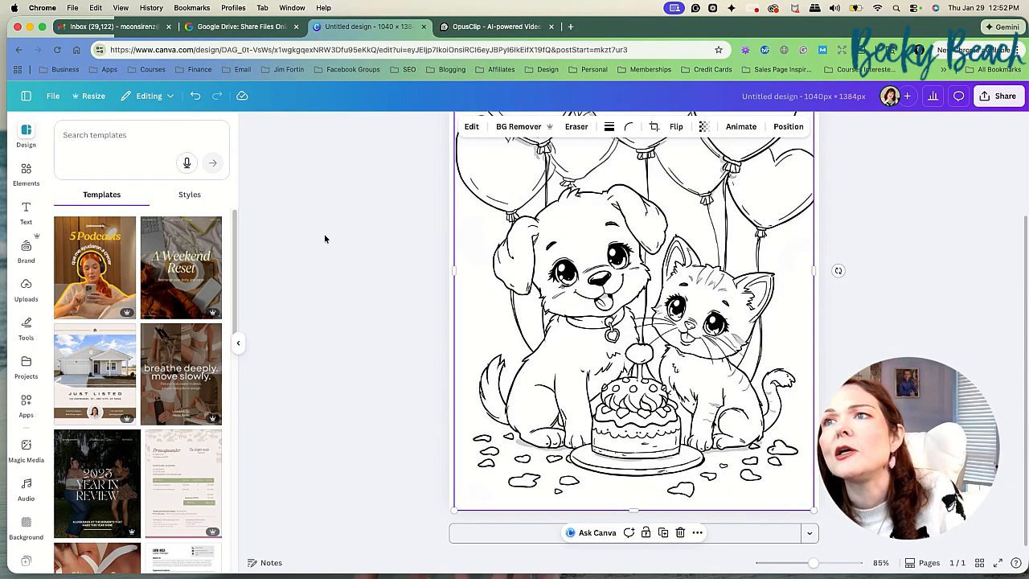
Deselect the artwork and show the rulers and guides around the page.
scroll(326, 241, up, 3)
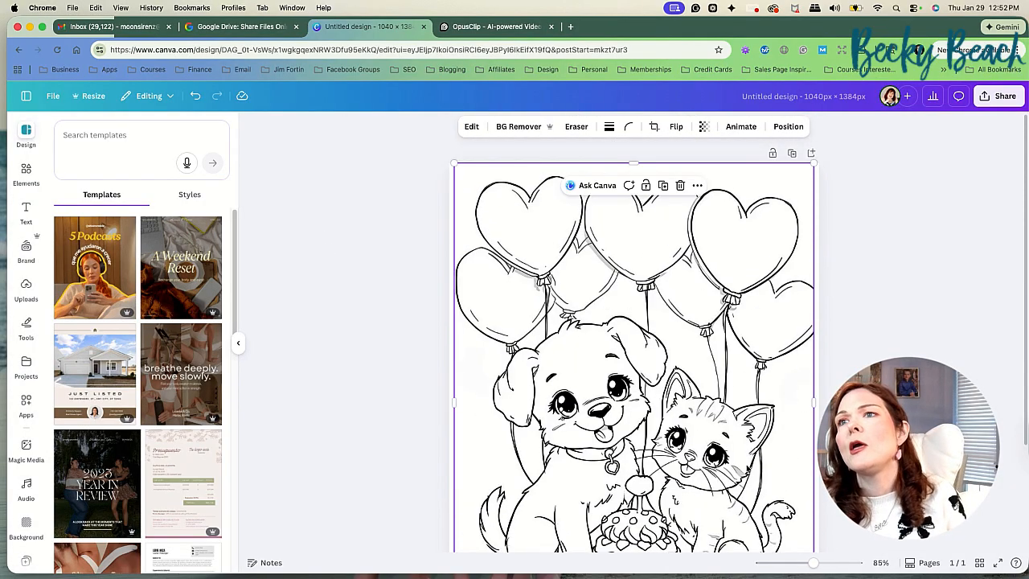
drag(812, 565, 805, 562)
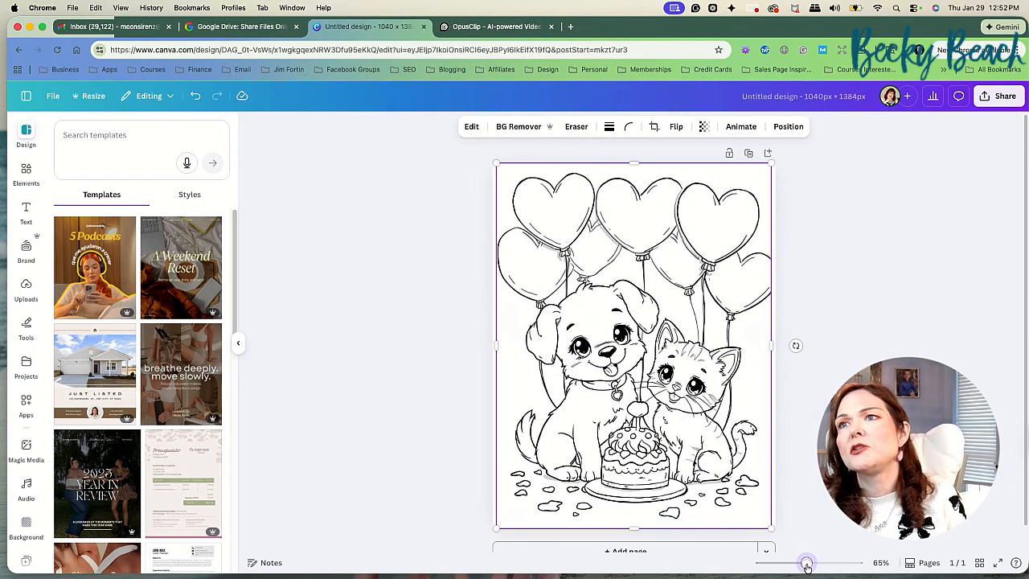
click(345, 253)
click(49, 97)
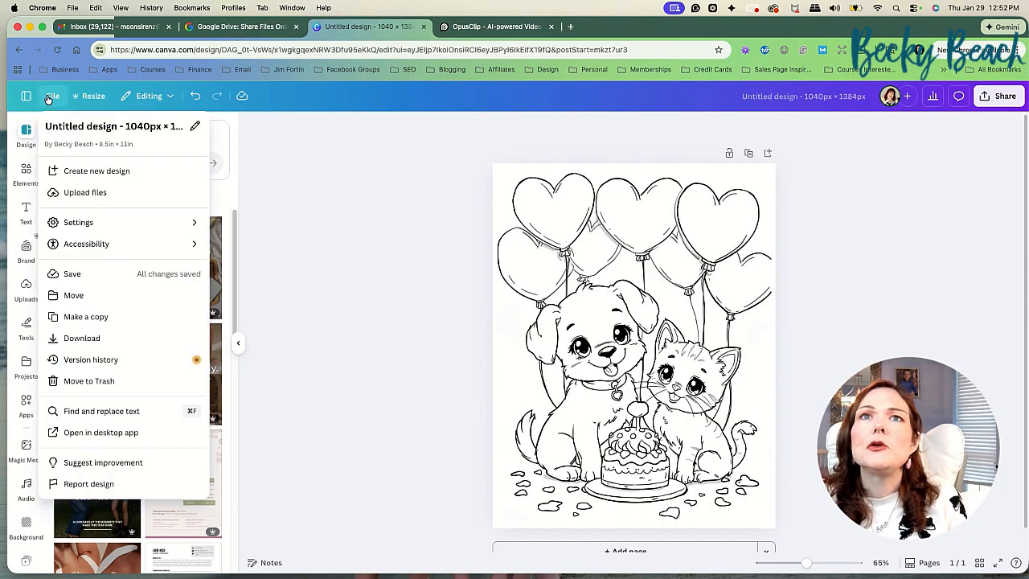
mouse_move(94, 222)
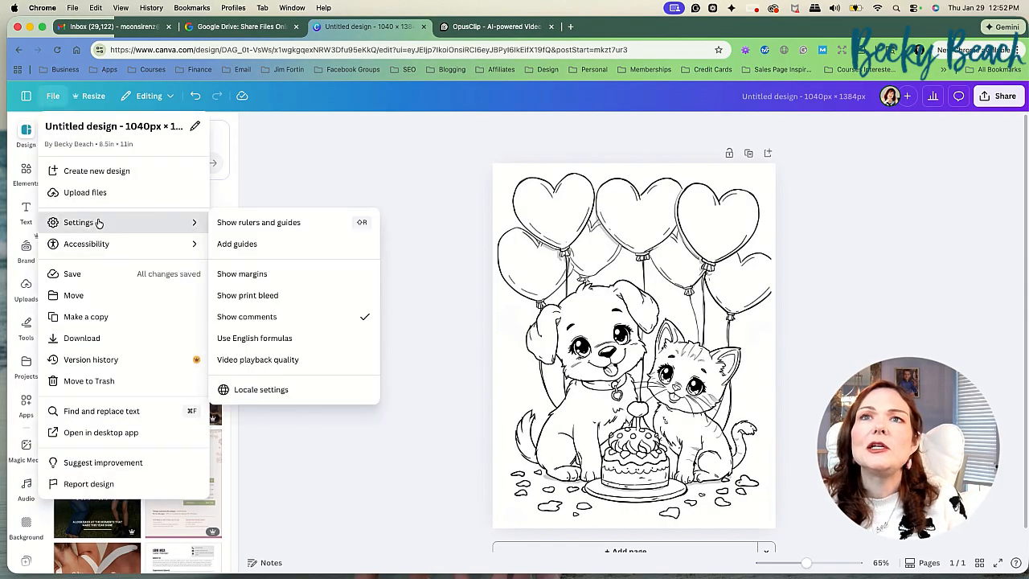
click(239, 225)
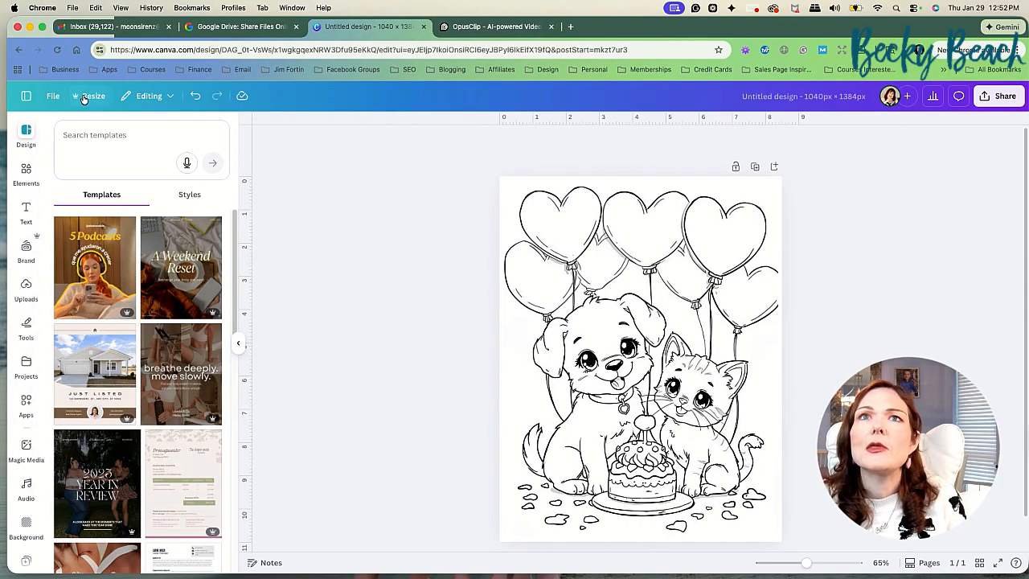
click(53, 97)
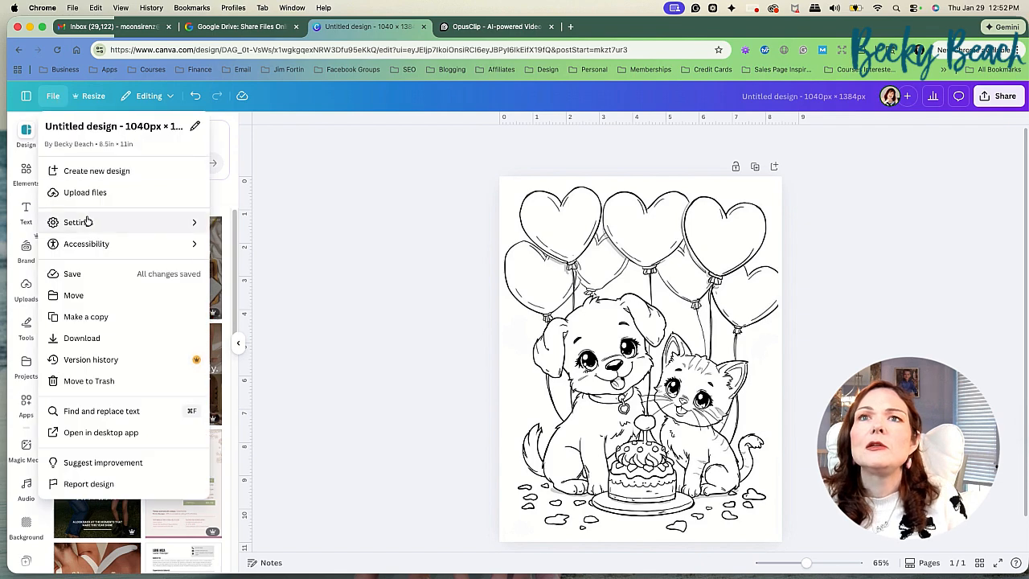
mouse_move(88, 222)
click(239, 275)
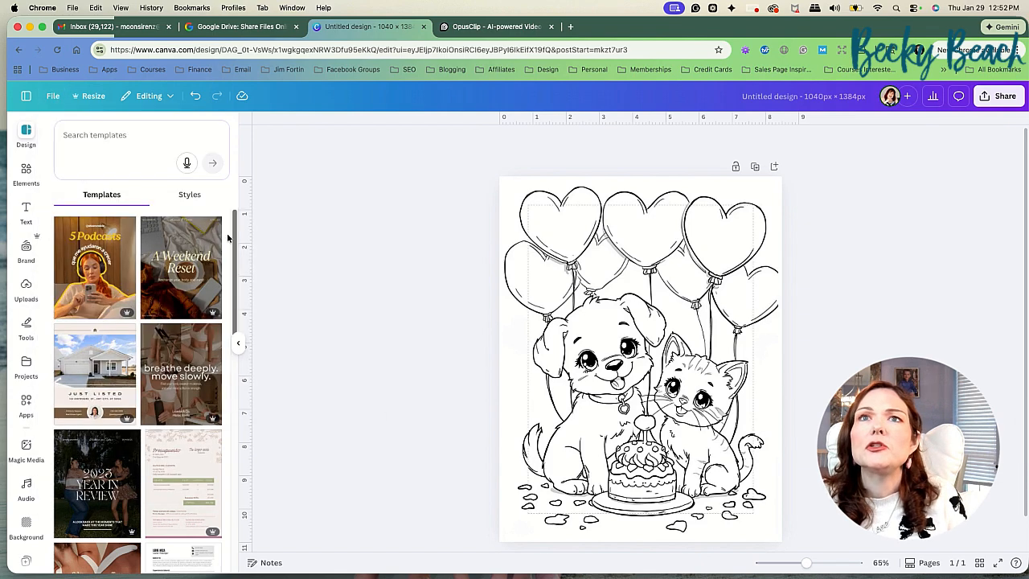
click(93, 96)
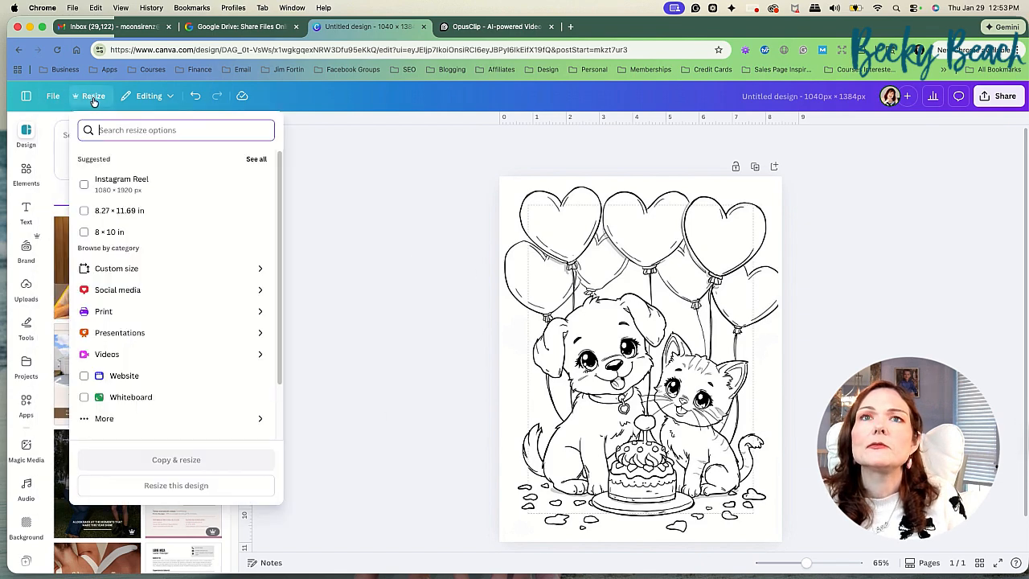
click(55, 97)
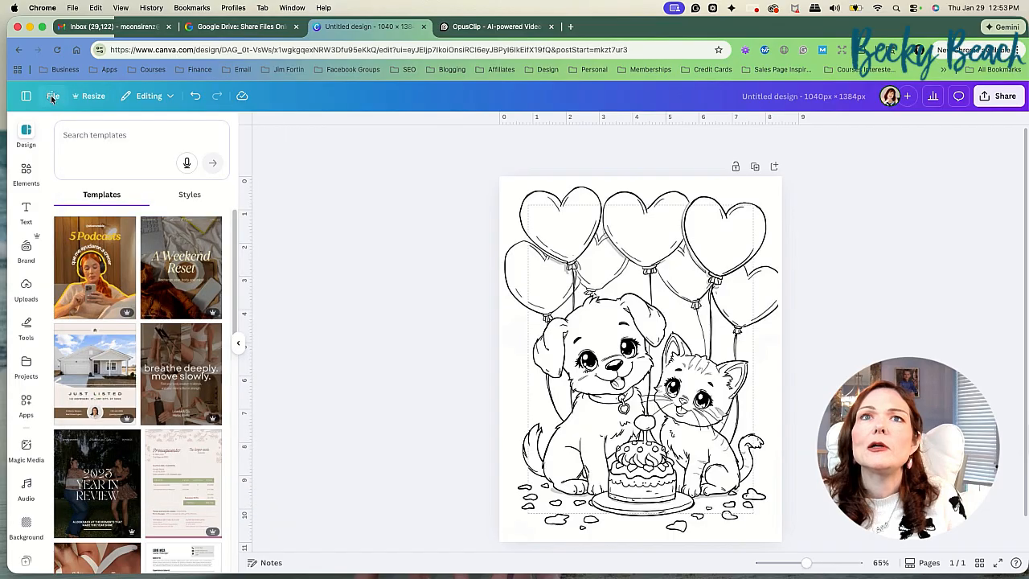
click(50, 95)
mouse_move(96, 221)
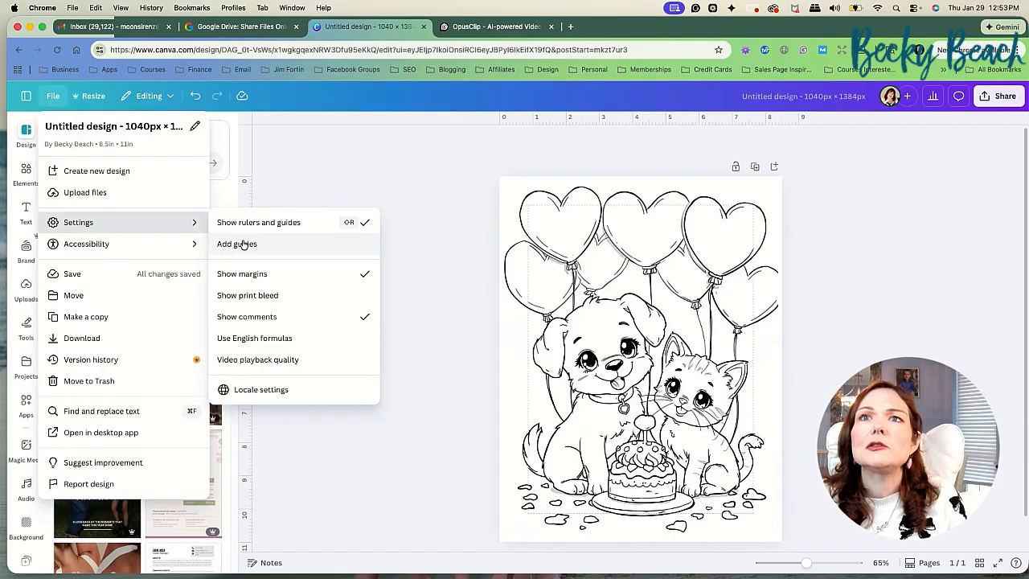
click(244, 273)
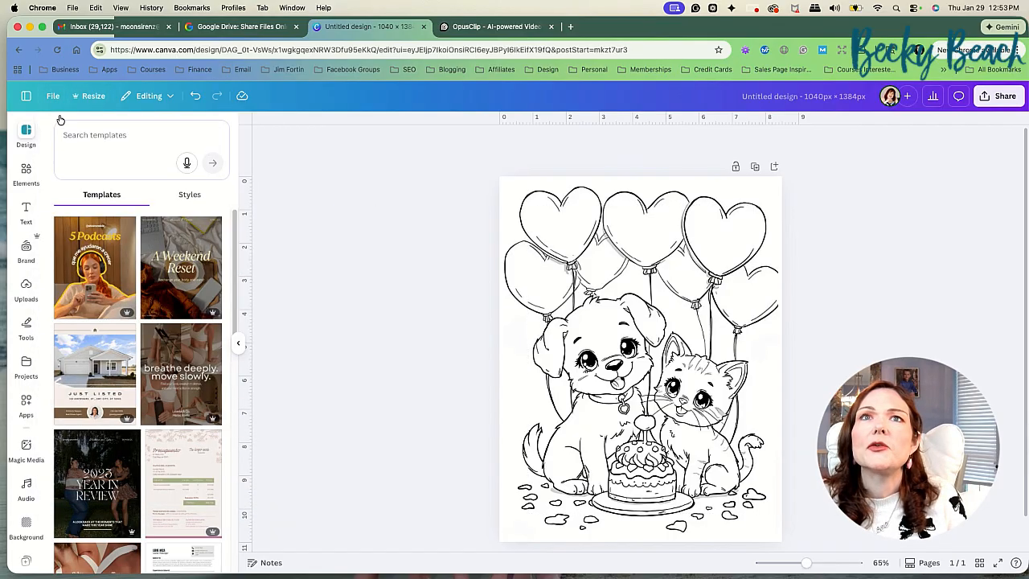
Add custom guides with 1 column and 0.5 in margins for both columns and rows.
click(53, 96)
mouse_move(75, 225)
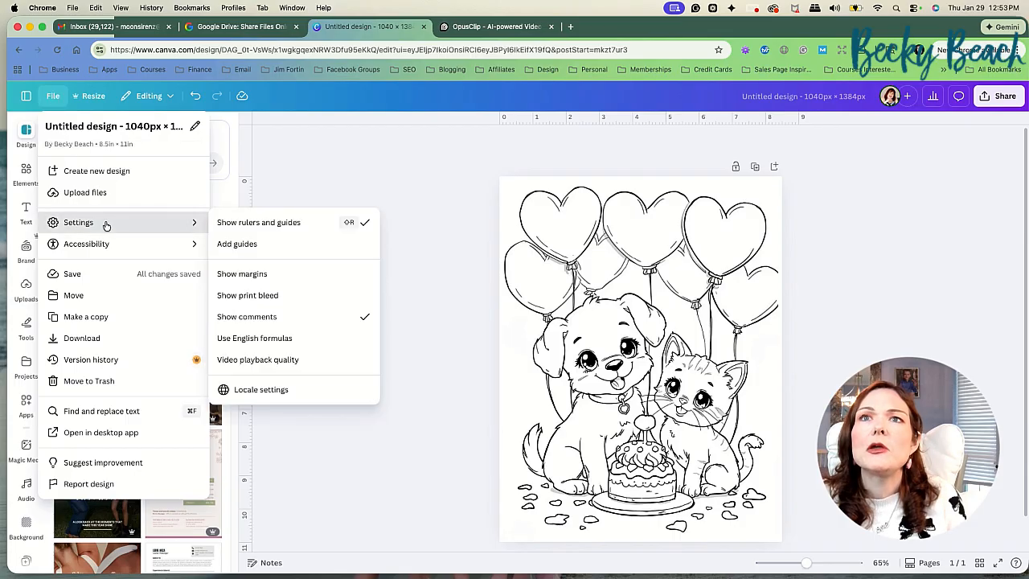
click(249, 251)
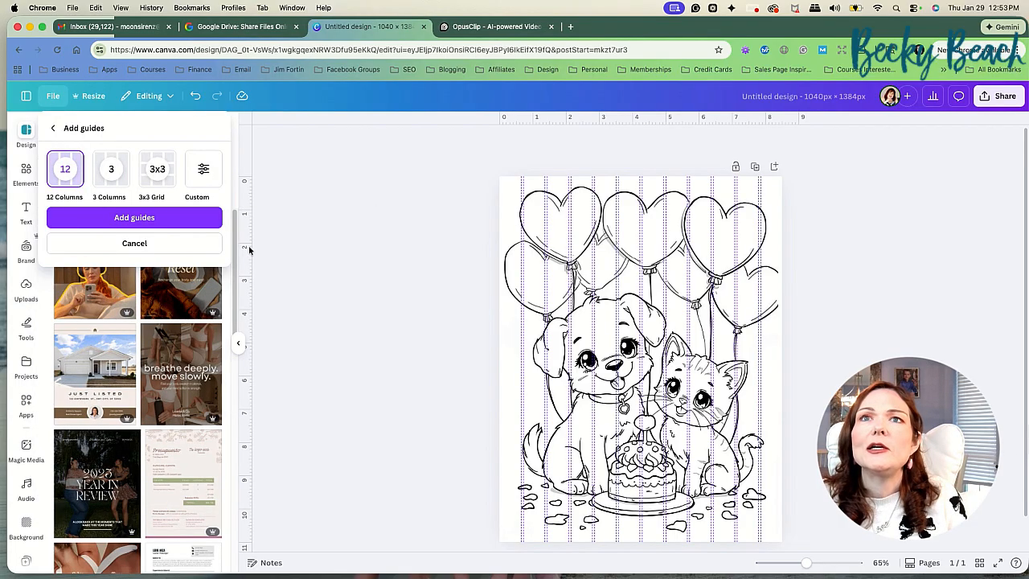
click(198, 174)
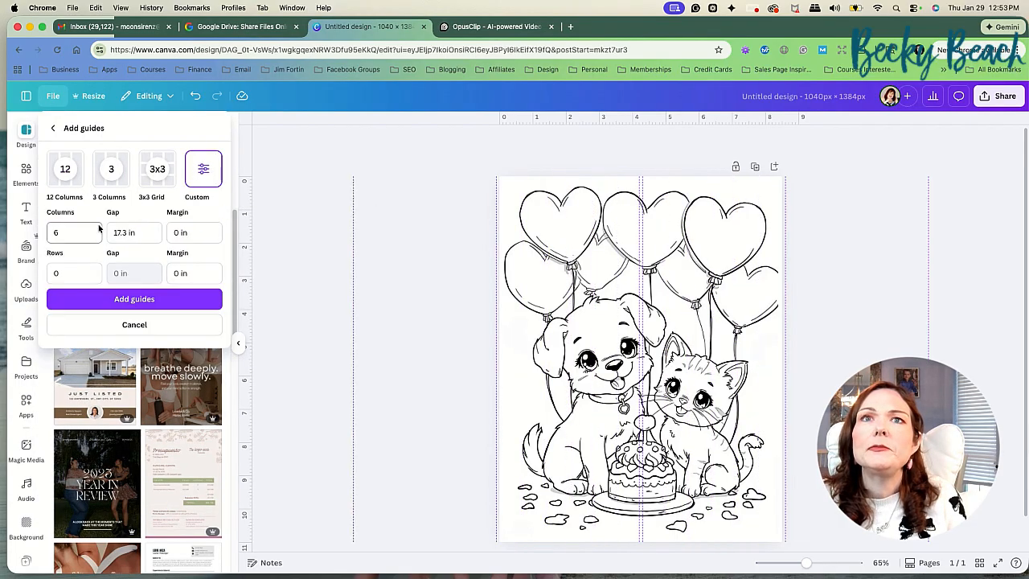
click(61, 232)
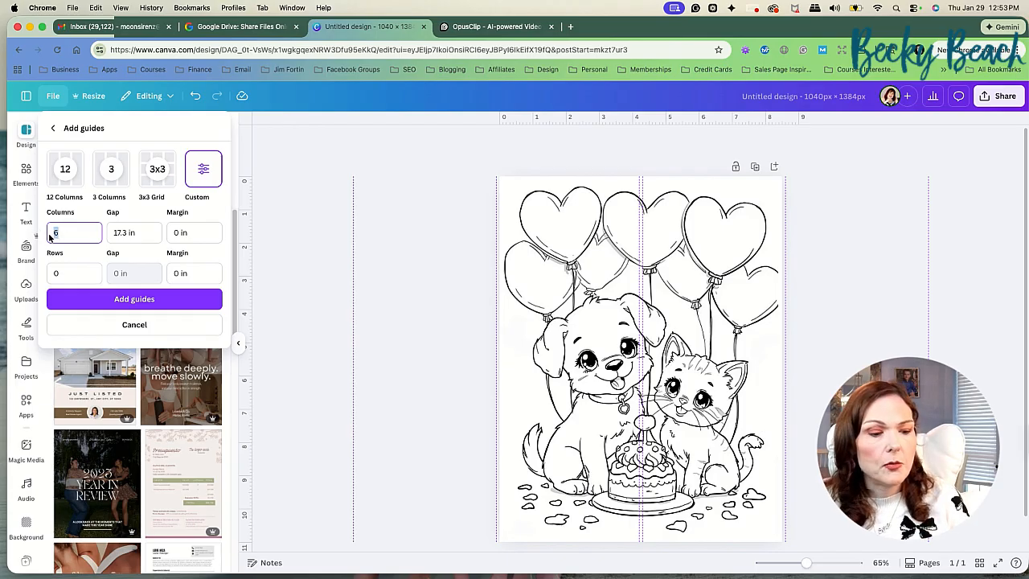
text(1)
click(198, 232)
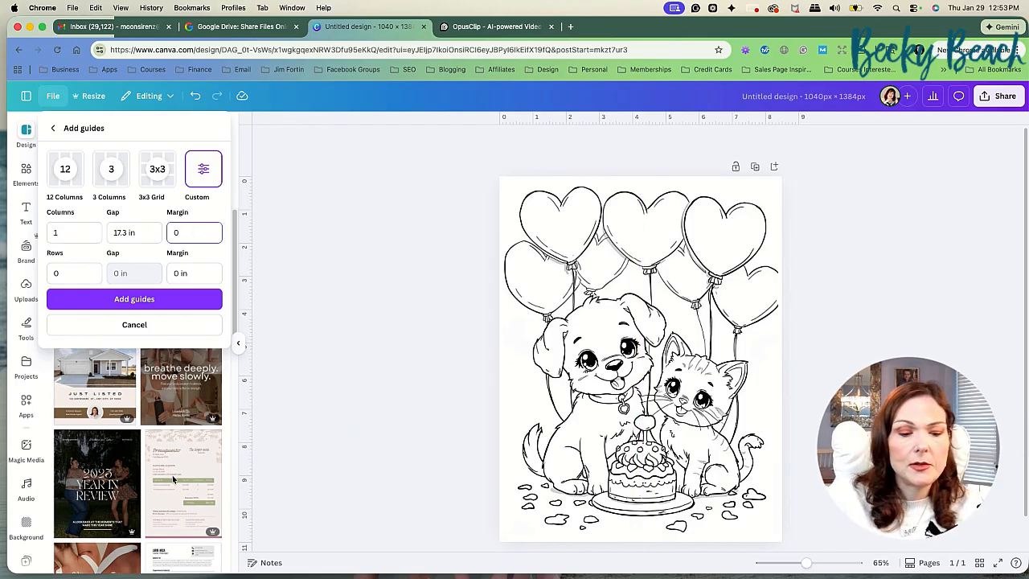
text(.5)
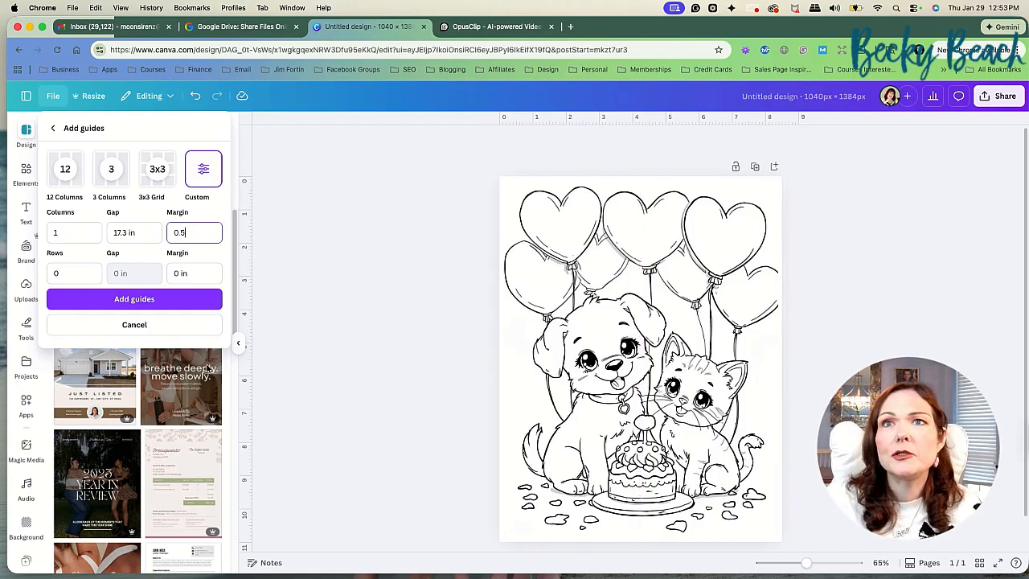
click(189, 270)
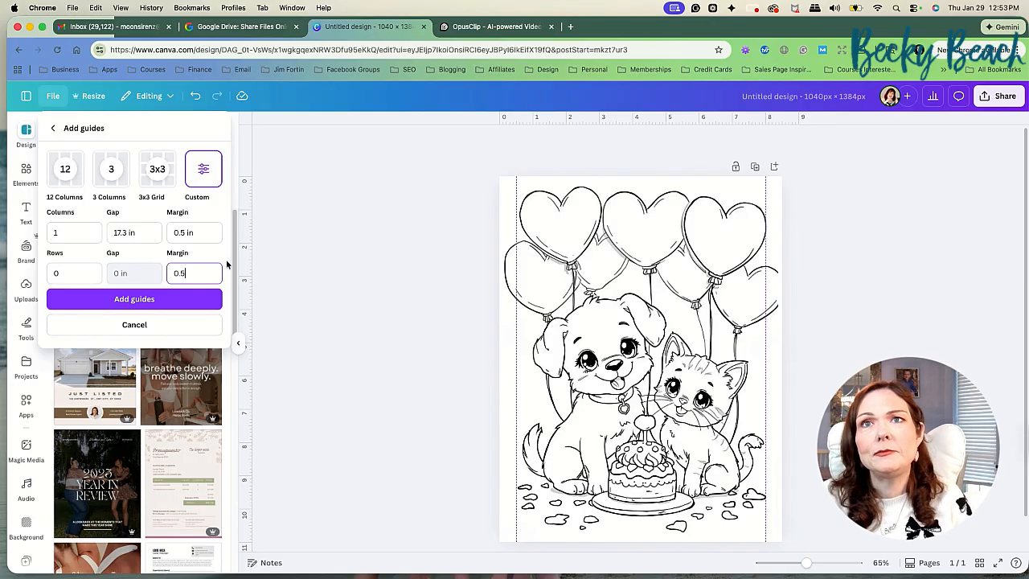
click(174, 299)
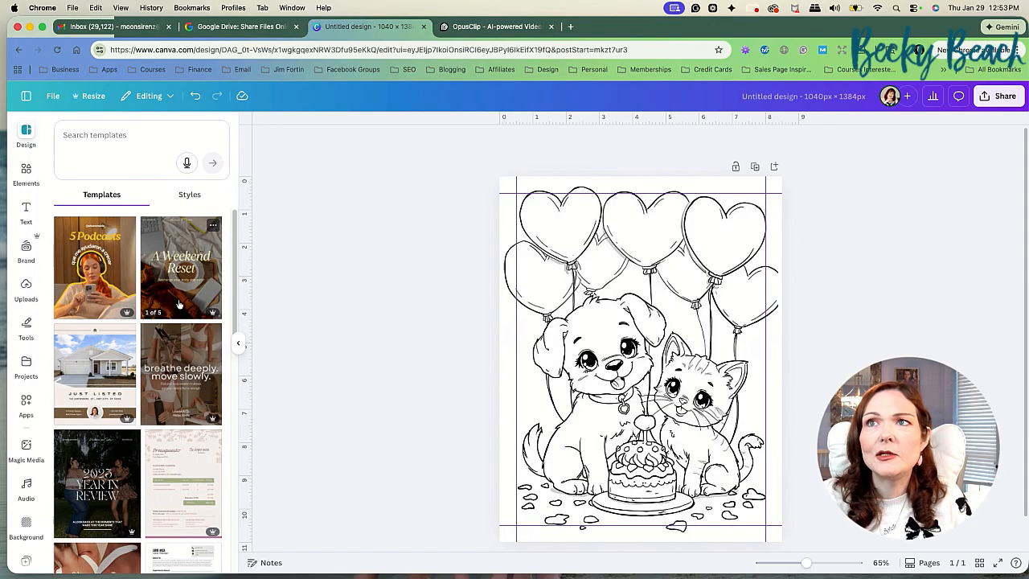
Scale the coloring artwork down from opposite corners so it fits inside the margin guides.
click(515, 213)
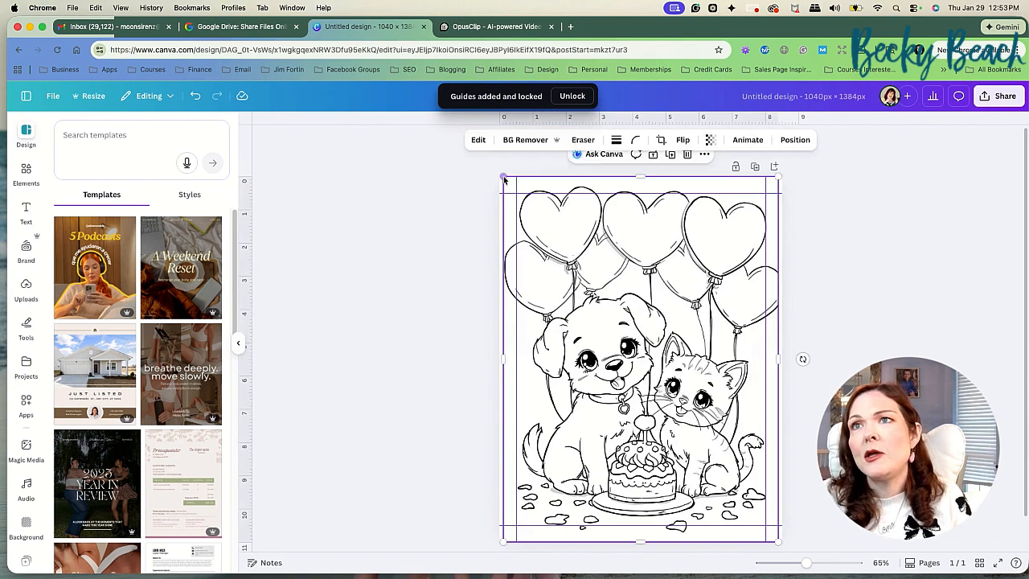
drag(504, 178, 517, 194)
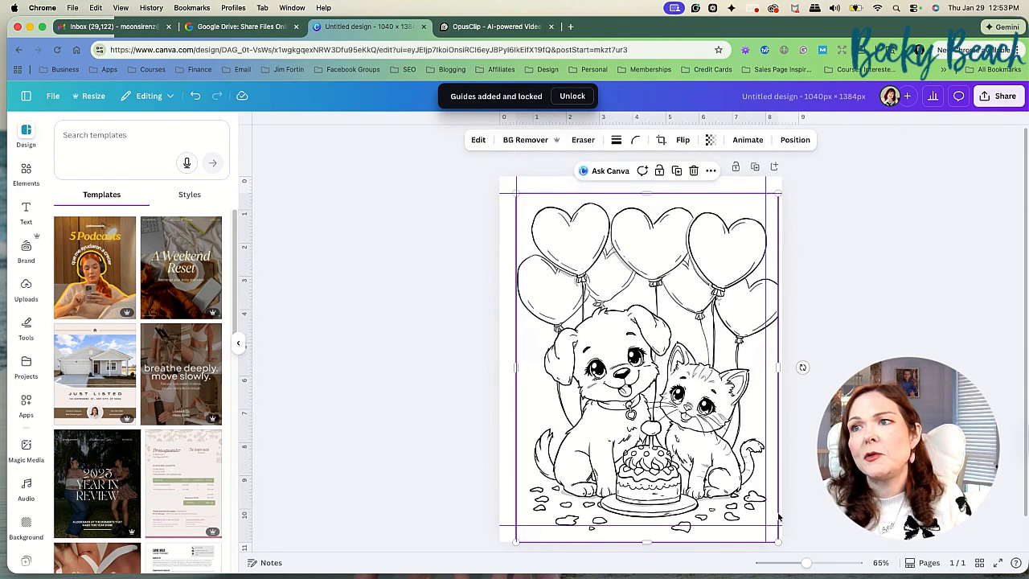
drag(776, 541, 763, 525)
click(905, 328)
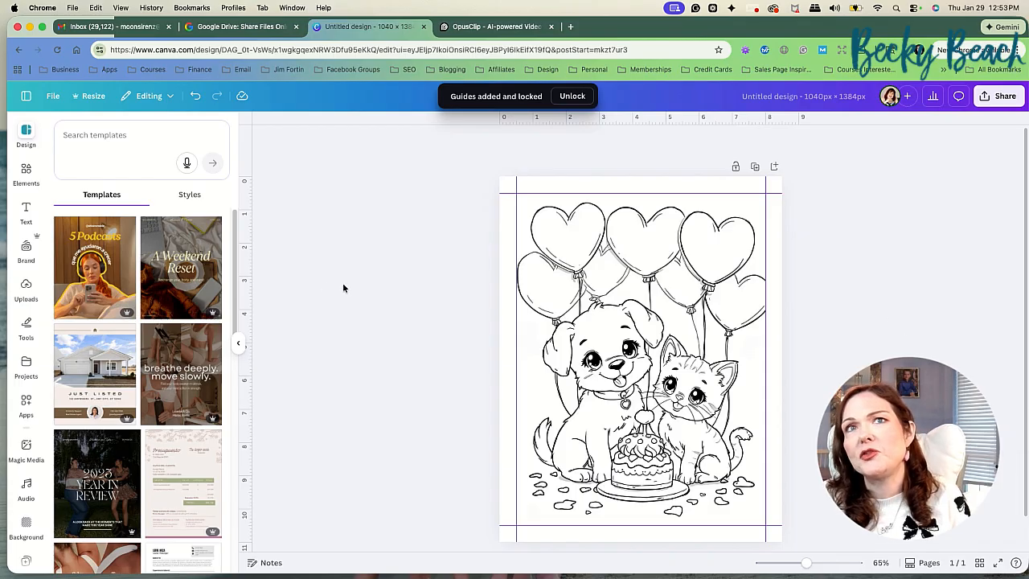
Find the solid sharp-cornered shape among the Square elements, add it, and stretch it to fill the area inside the guides.
click(28, 178)
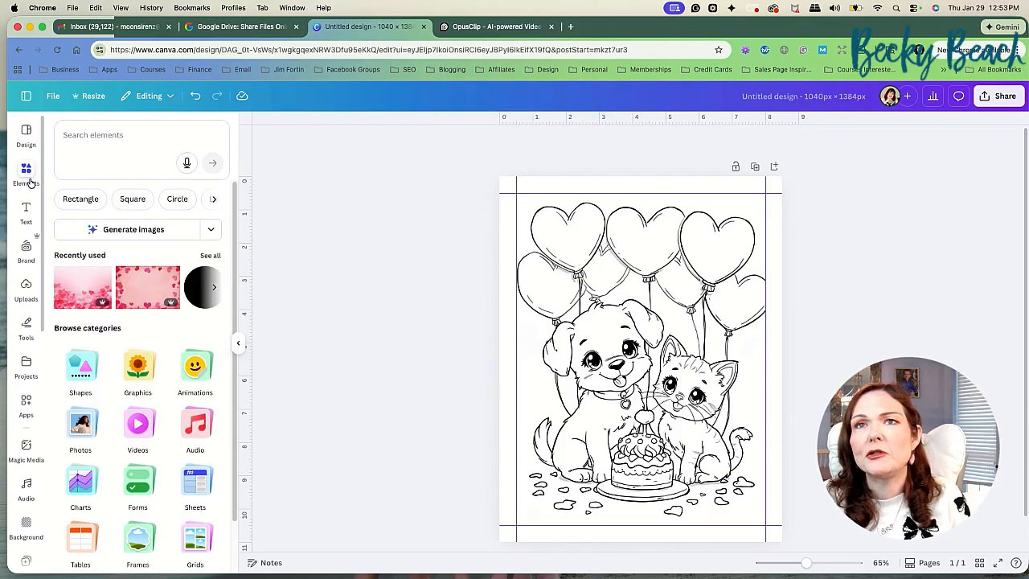
click(133, 202)
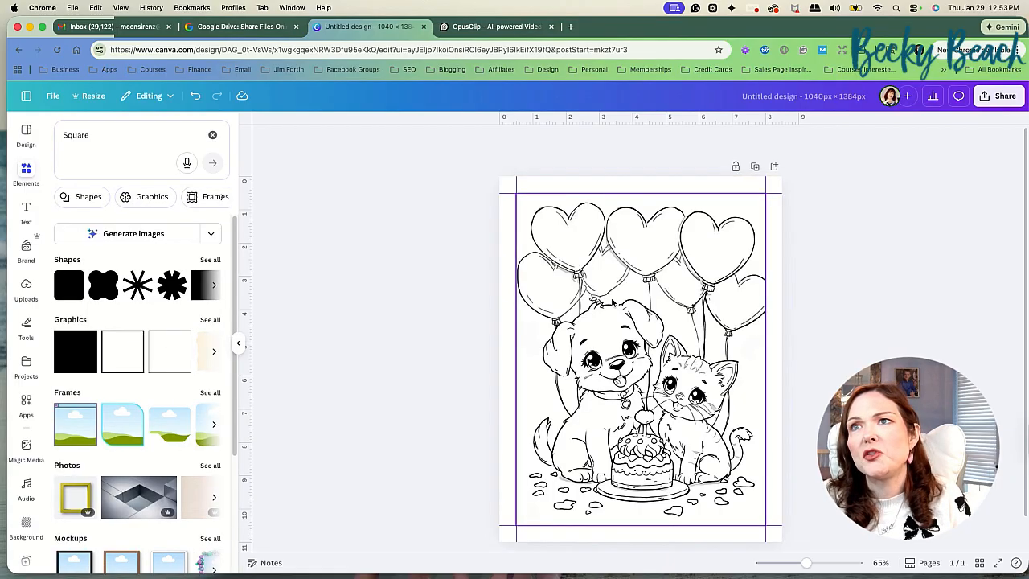
click(125, 355)
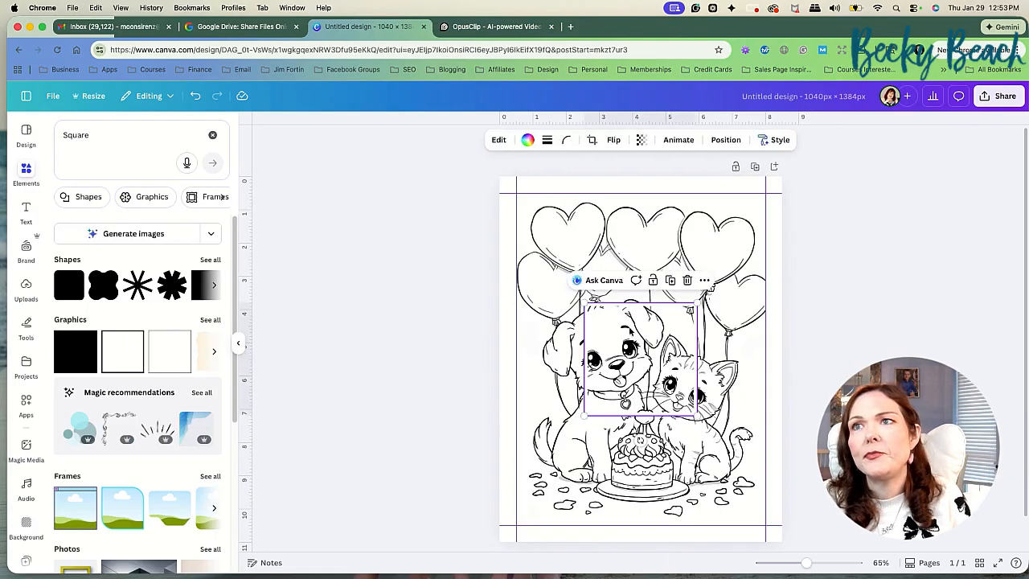
key(Delete)
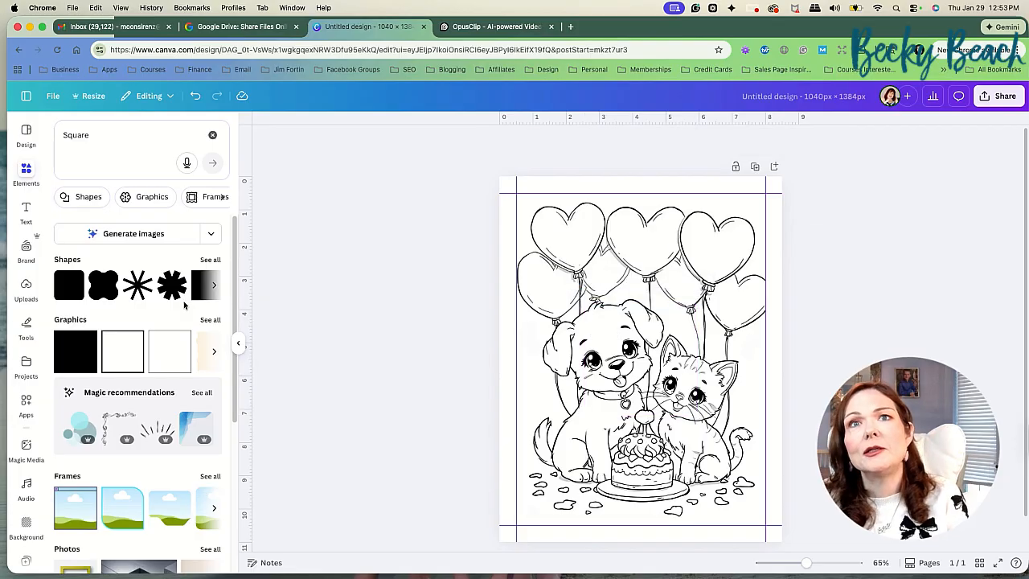
click(209, 258)
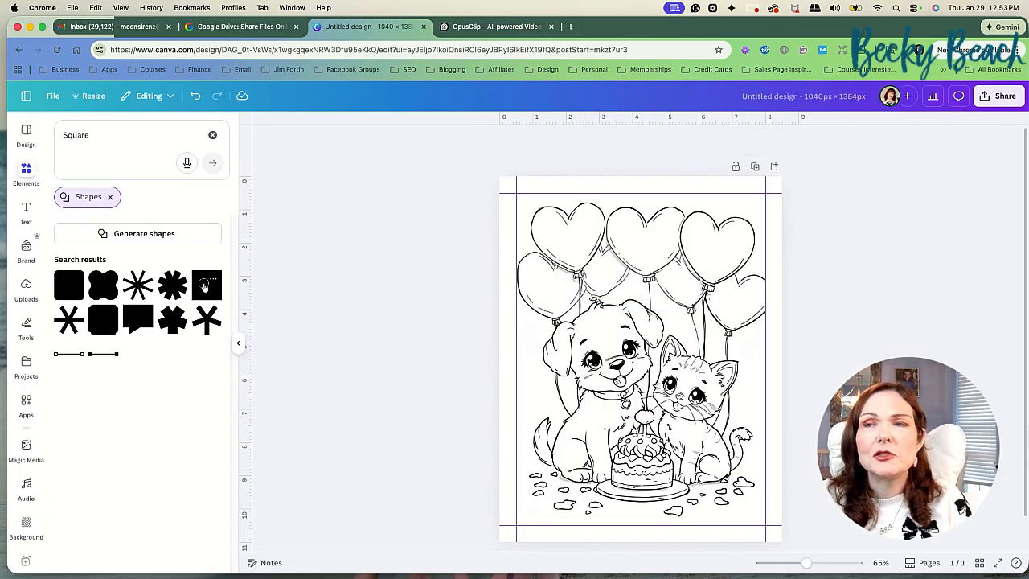
click(205, 286)
drag(650, 337, 765, 237)
drag(639, 278, 665, 525)
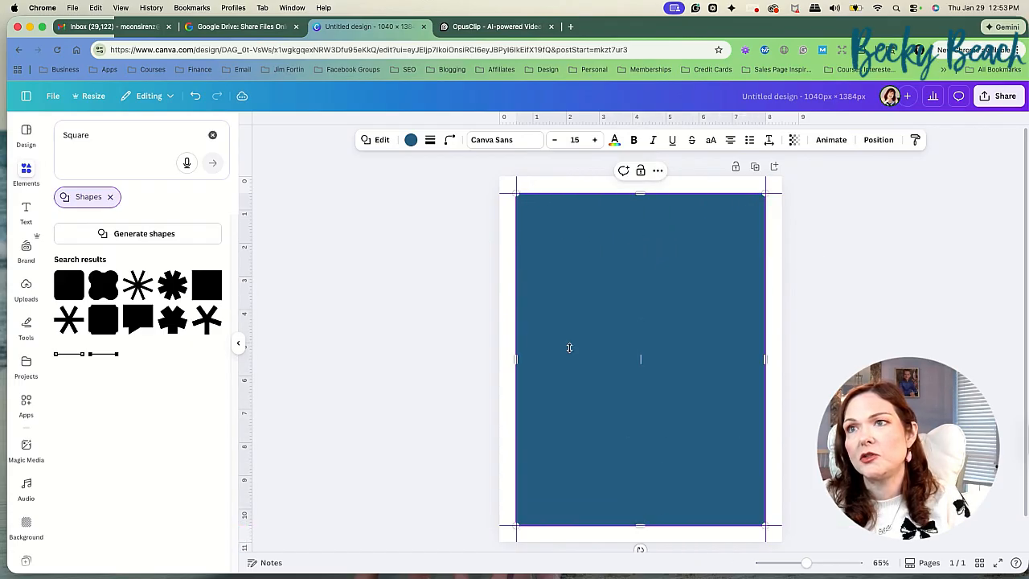
Give the rectangle a thin solid black border and set its fill to no color.
click(429, 141)
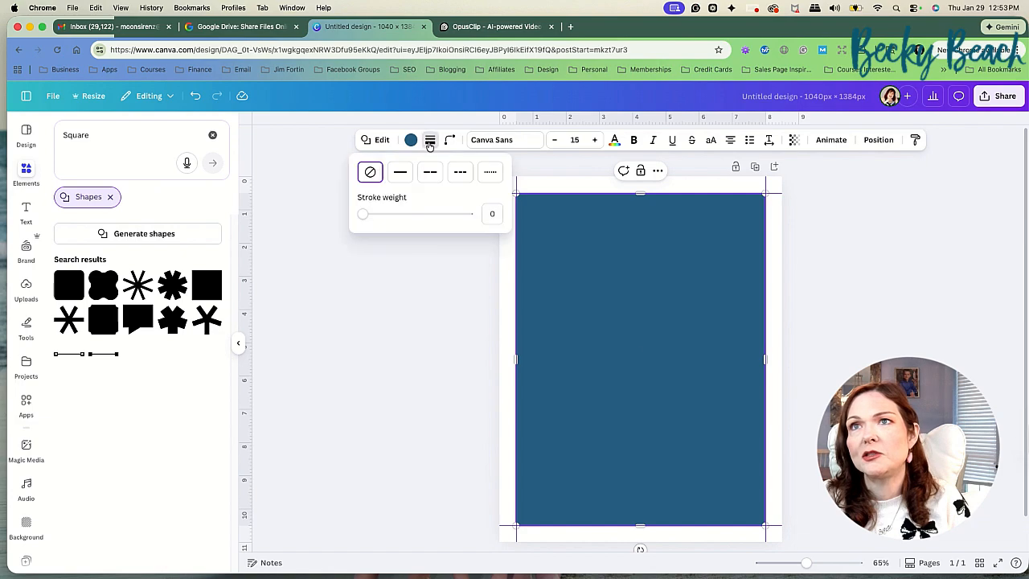
click(399, 176)
drag(365, 214, 363, 213)
click(401, 141)
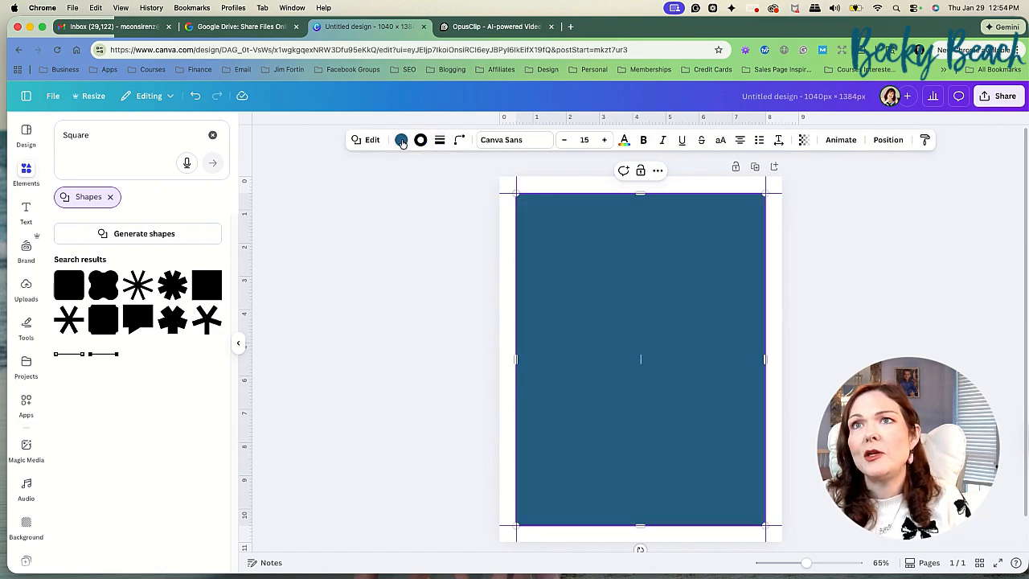
click(401, 140)
click(401, 141)
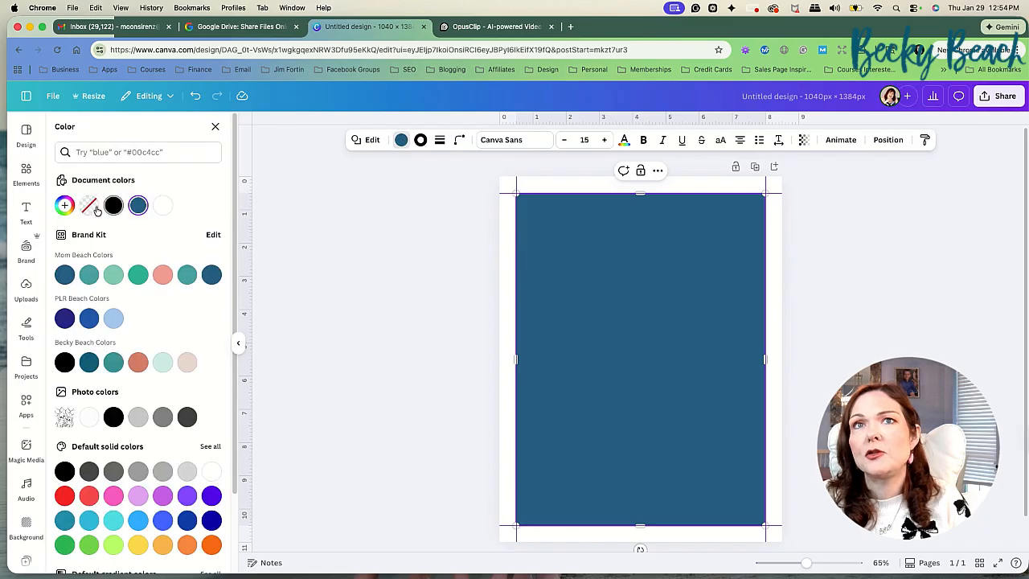
click(88, 205)
click(396, 285)
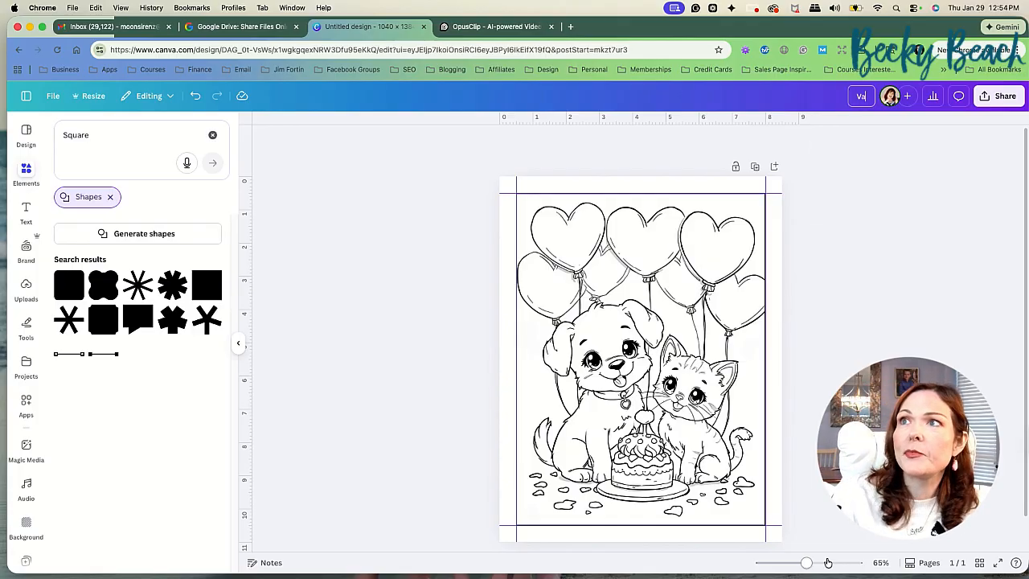
Rename the design as "Valentines Coloring Page".
text(lentines Col)
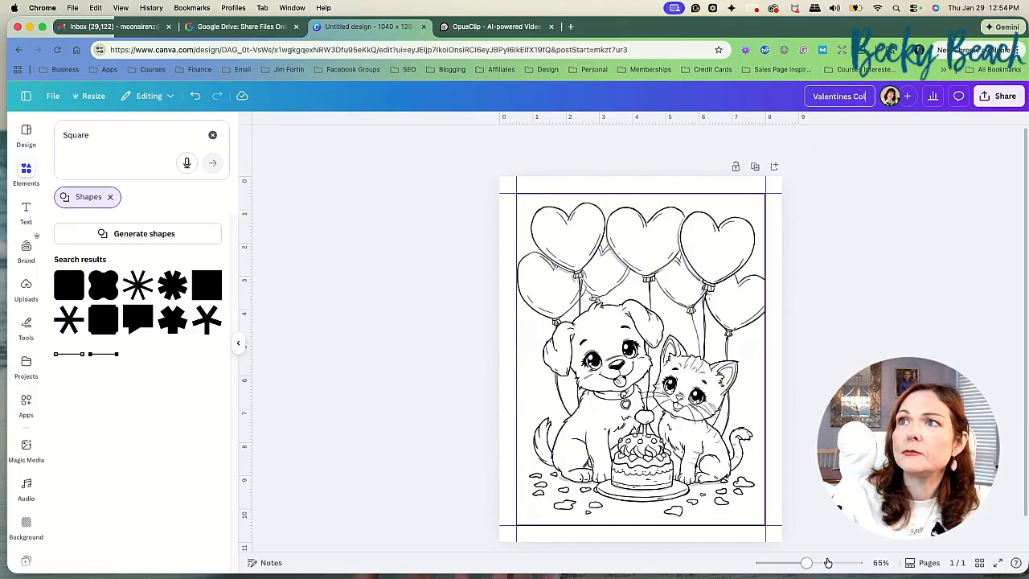
text(oring Page)
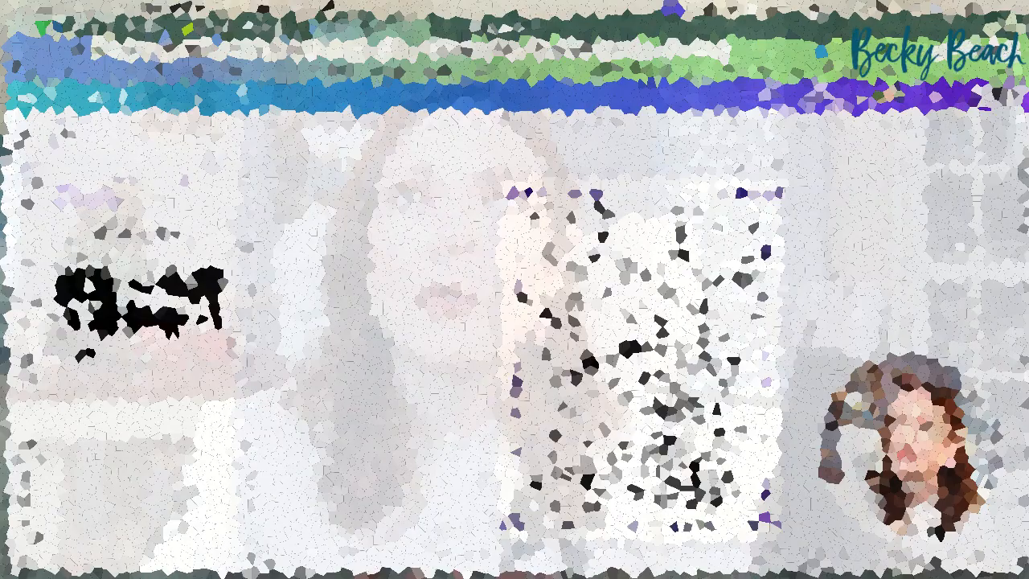